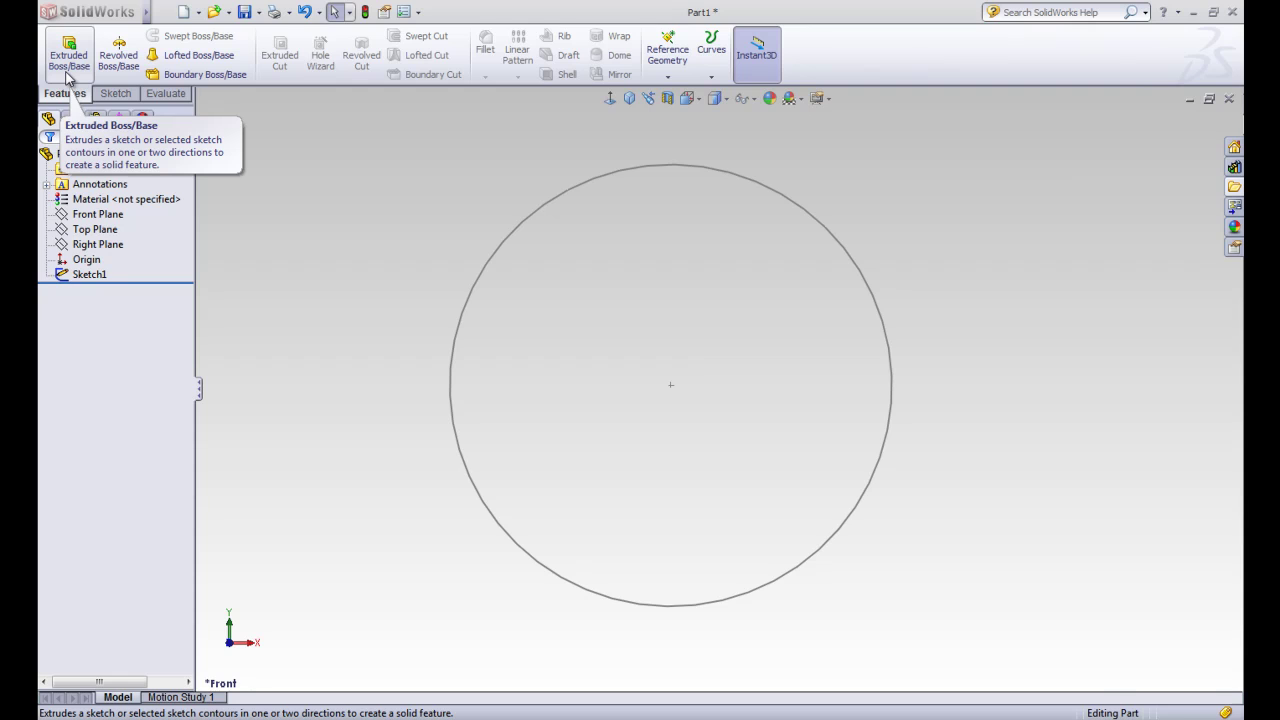
- Create Boss-Extrude1 from Sketch1 with a 0.75 in blind depth
{"action": "left_click", "coordinate": [67, 79]}
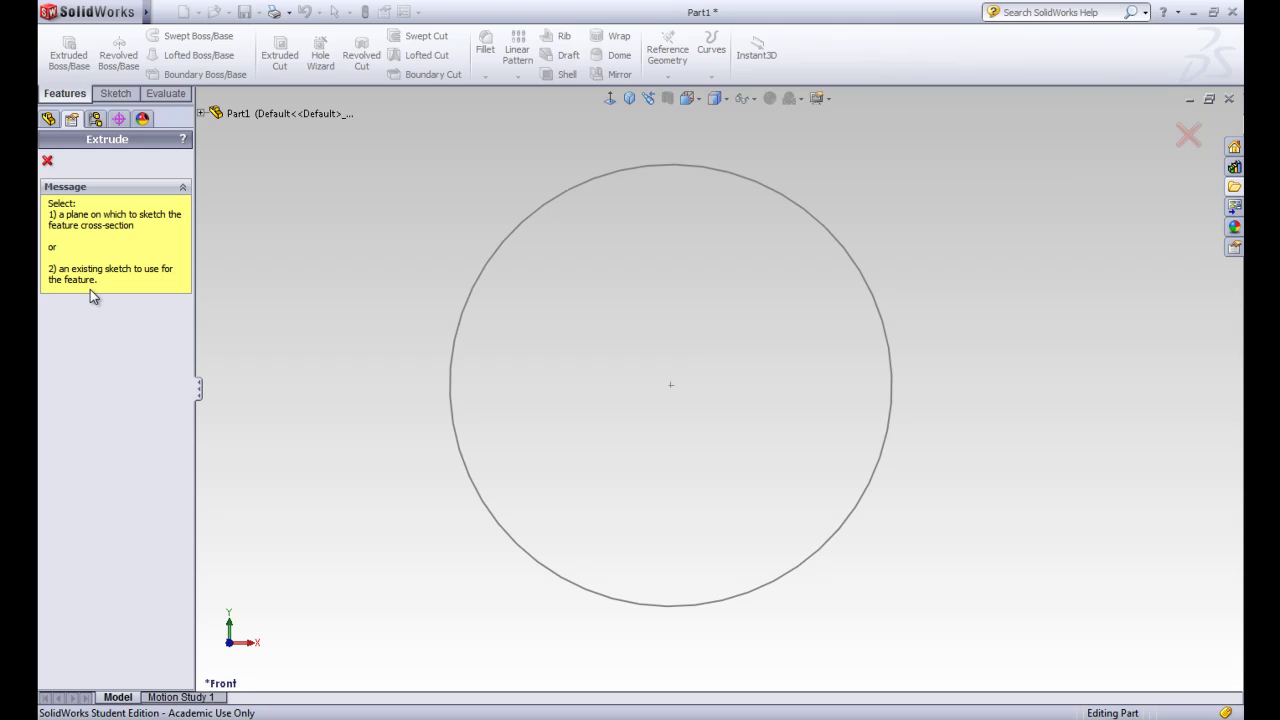
{"action": "left_click", "coordinate": [200, 114]}
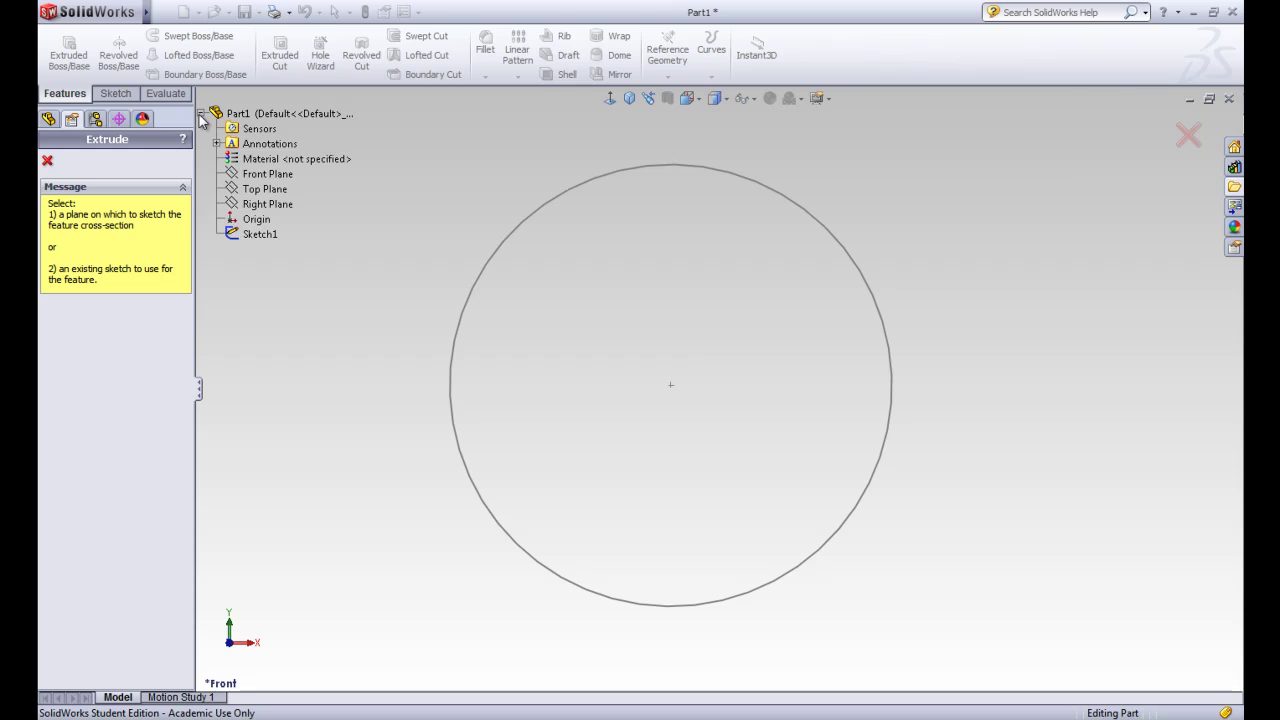
{"action": "left_click", "coordinate": [255, 235]}
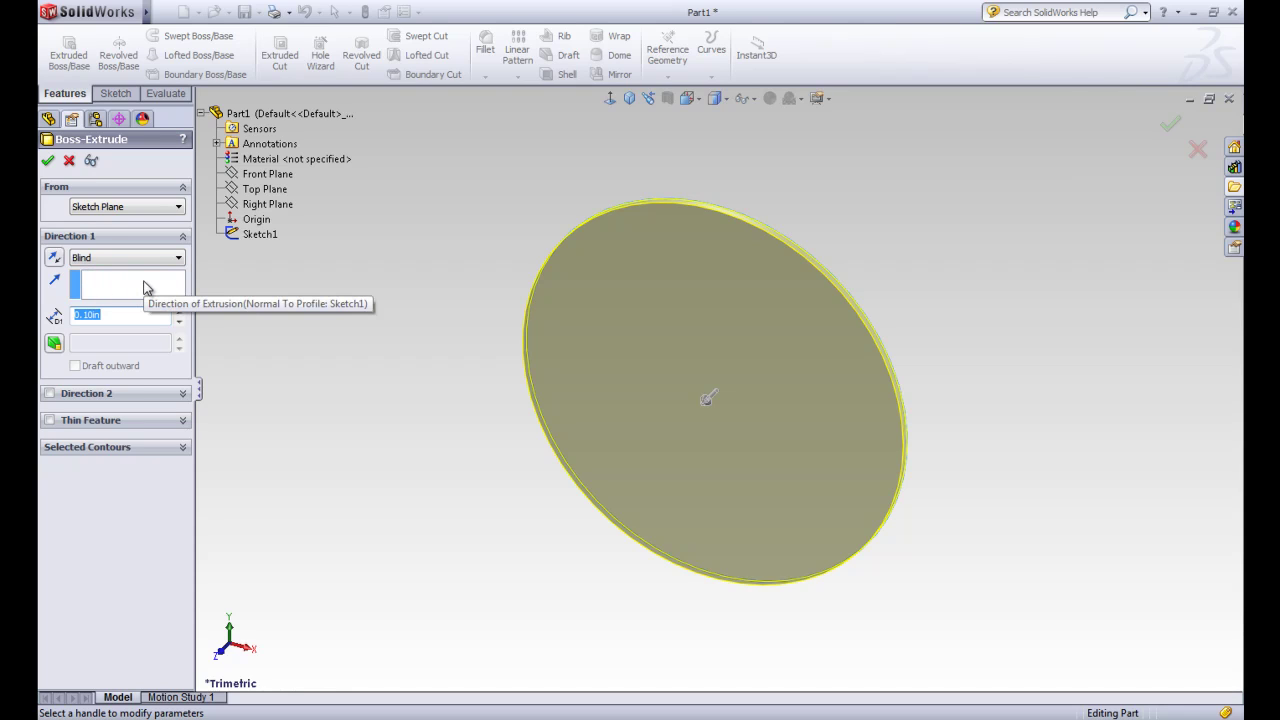
{"action": "type", "text": ".75"}
{"action": "key", "text": "Return"}
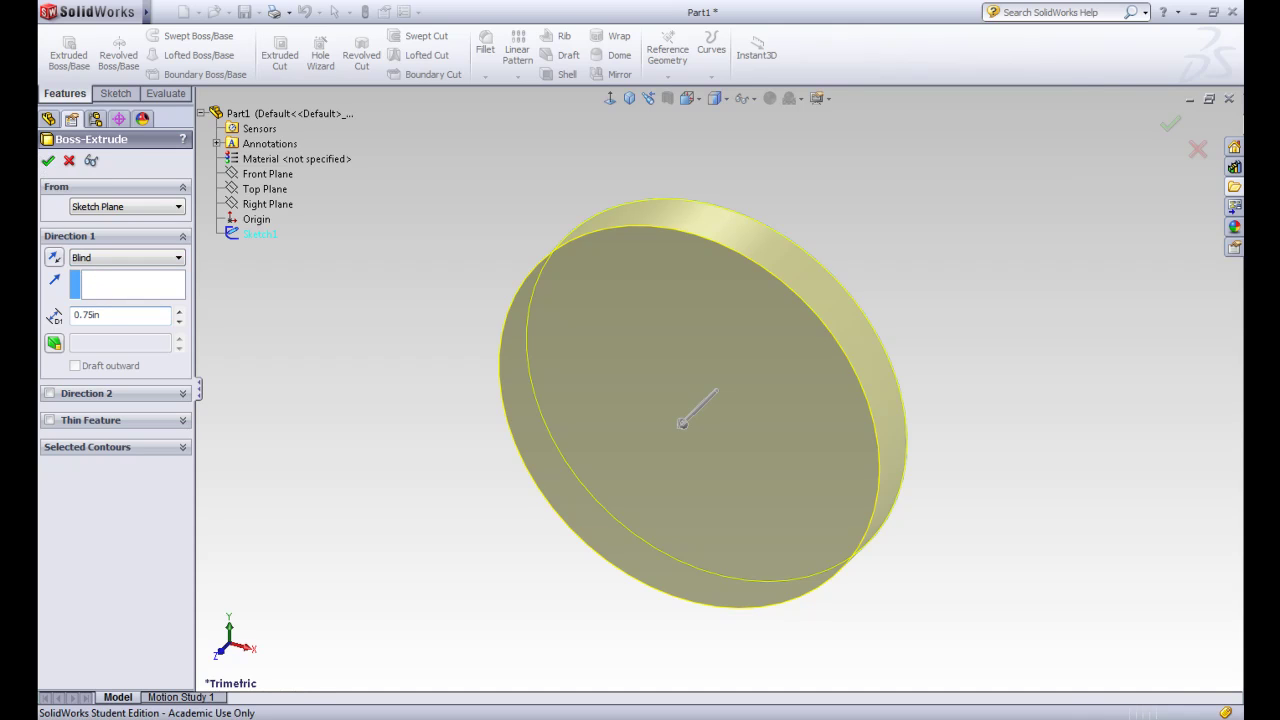
{"action": "key", "text": "Return"}
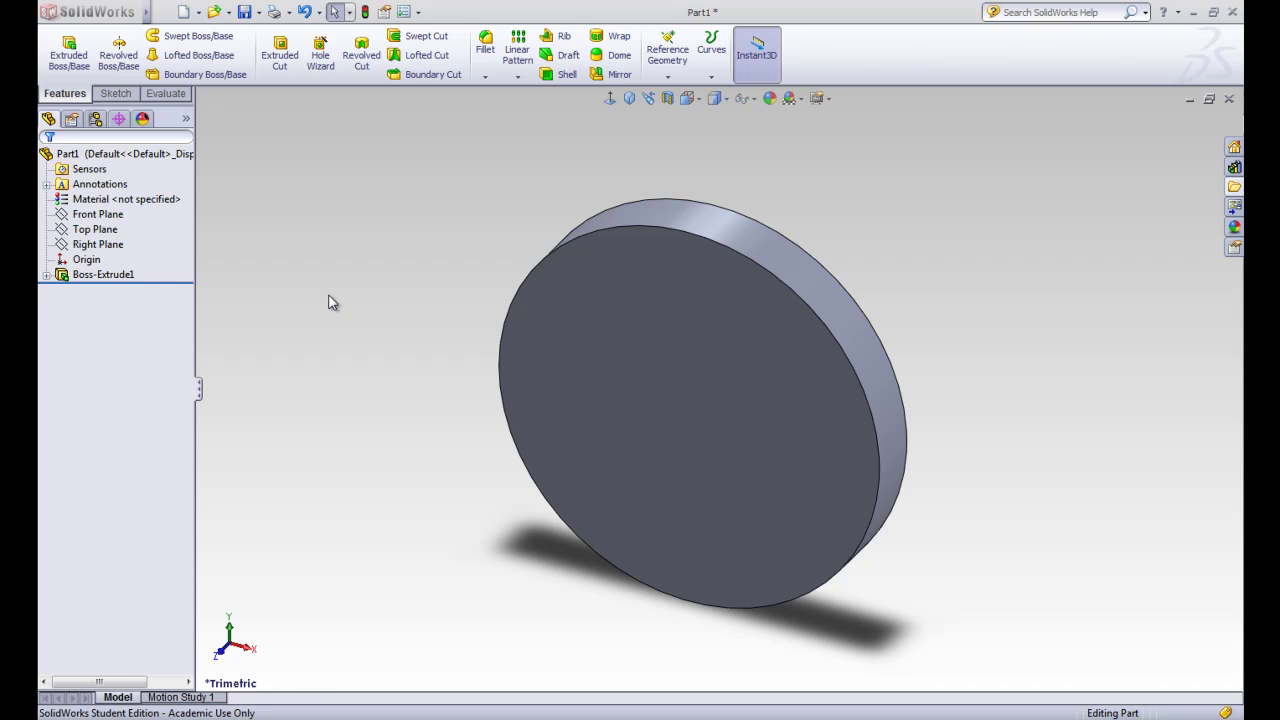
- Inspect Sketch1 under Boss-Extrude1, then open a new sketch on the Front Plane
{"action": "left_click", "coordinate": [93, 275]}
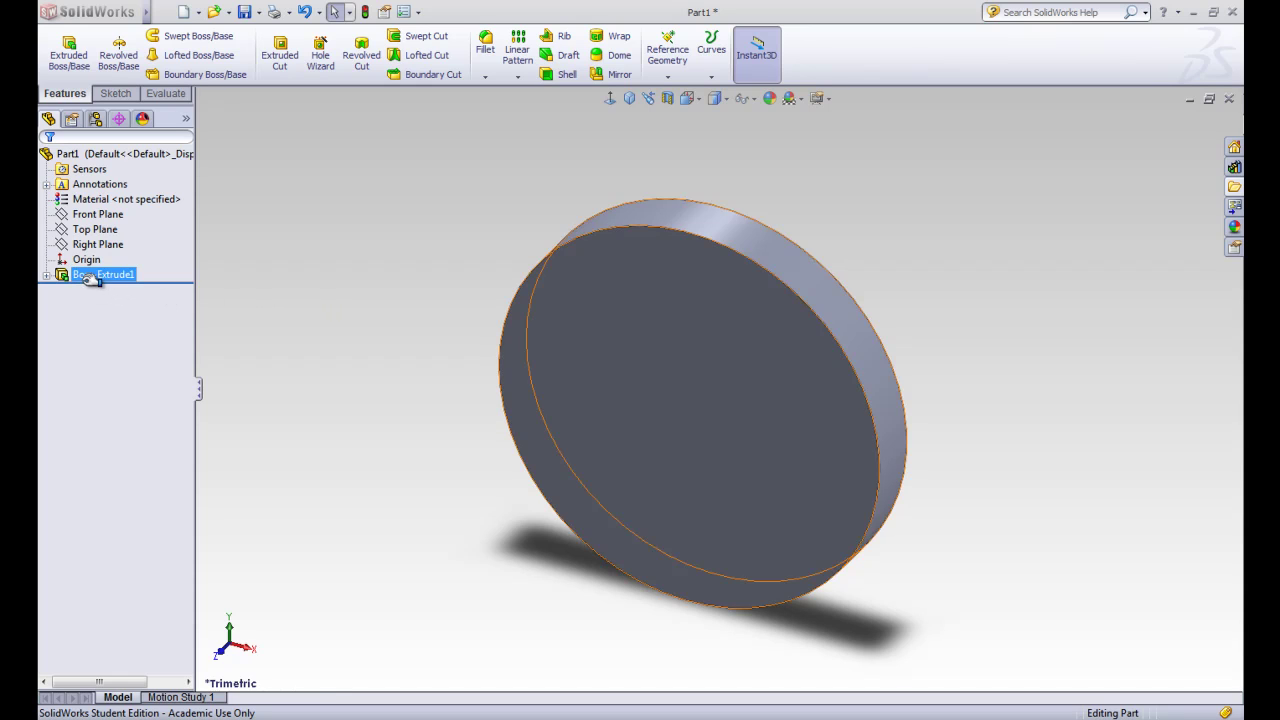
{"action": "left_click", "coordinate": [50, 287]}
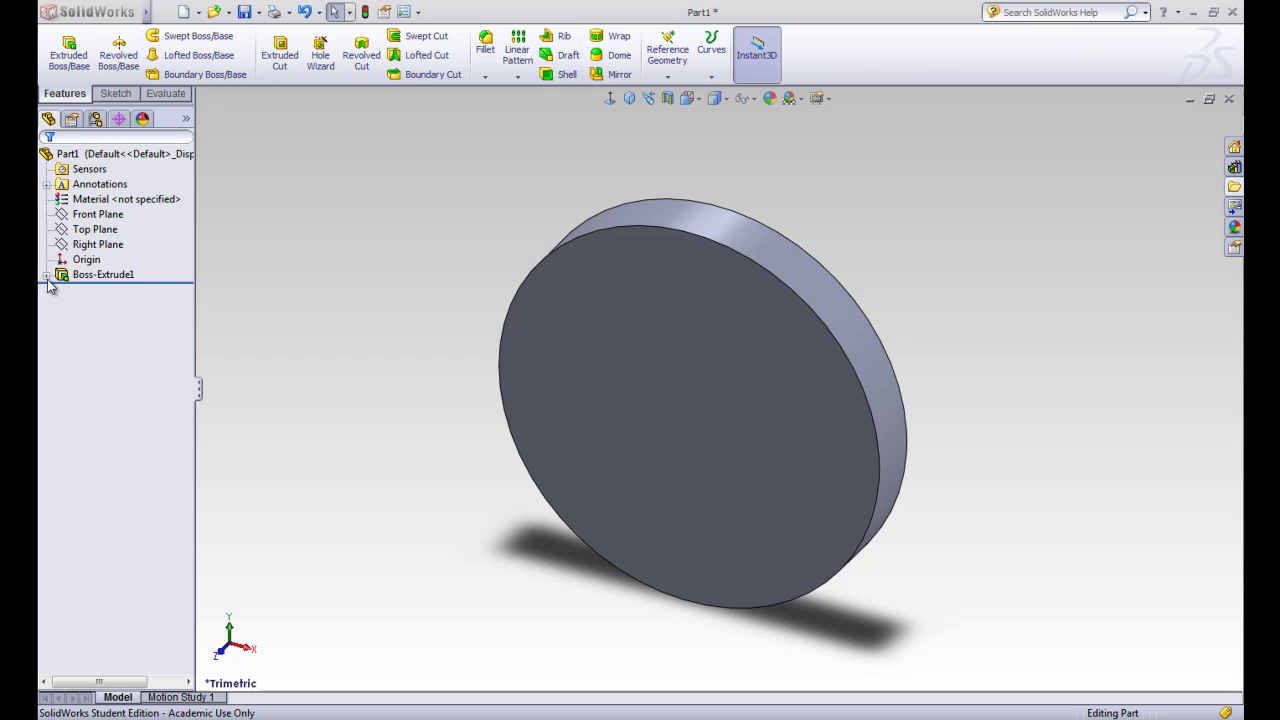
{"action": "left_click", "coordinate": [46, 275]}
{"action": "left_click", "coordinate": [97, 290]}
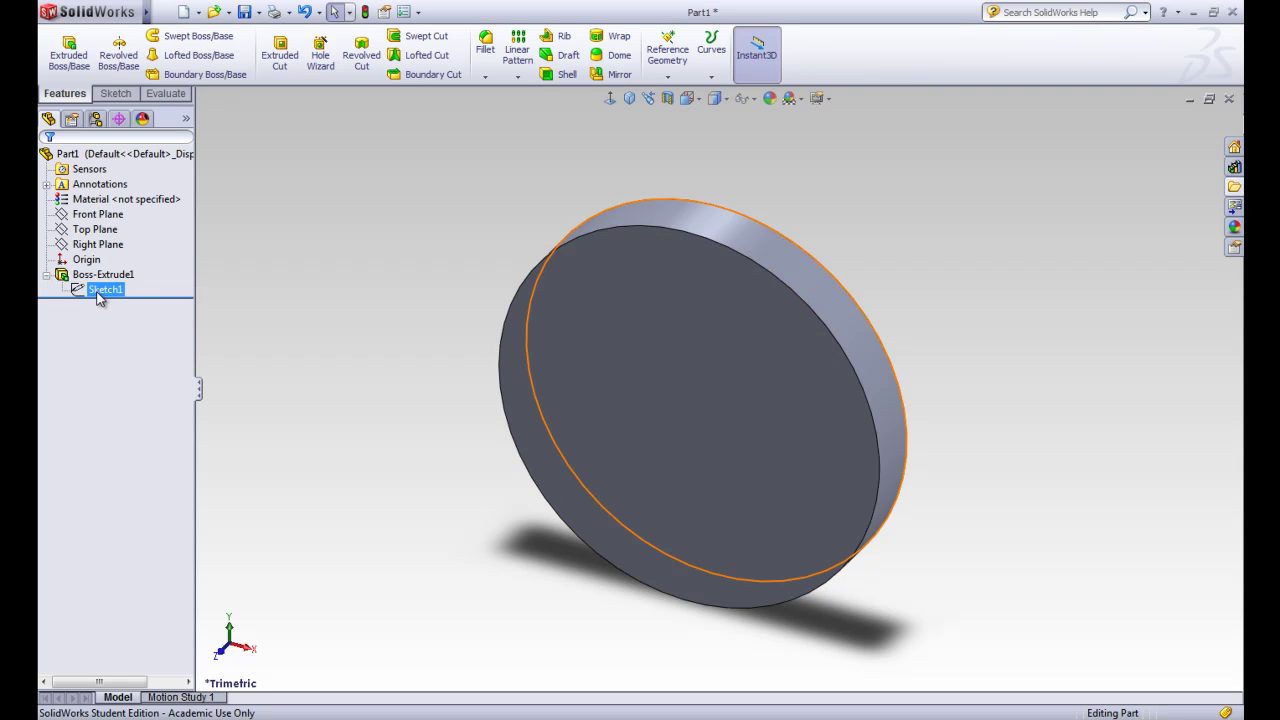
{"action": "left_click", "coordinate": [300, 282]}
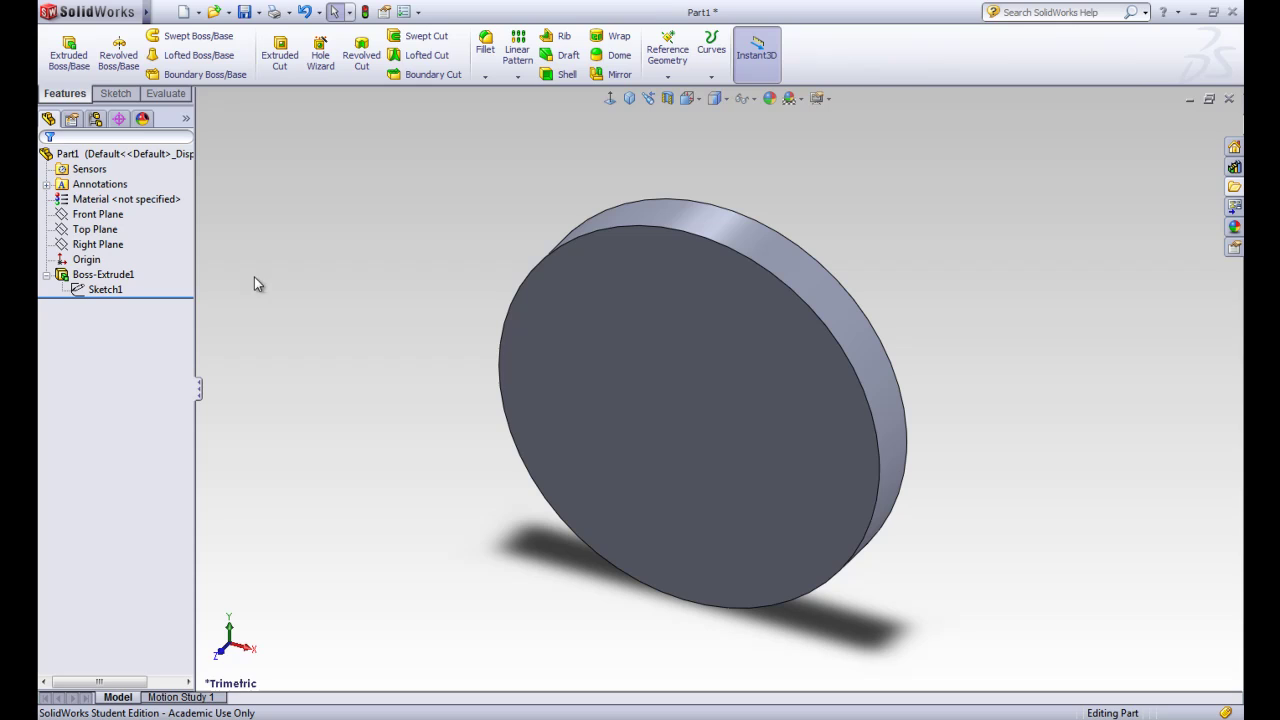
{"action": "left_click", "coordinate": [70, 62]}
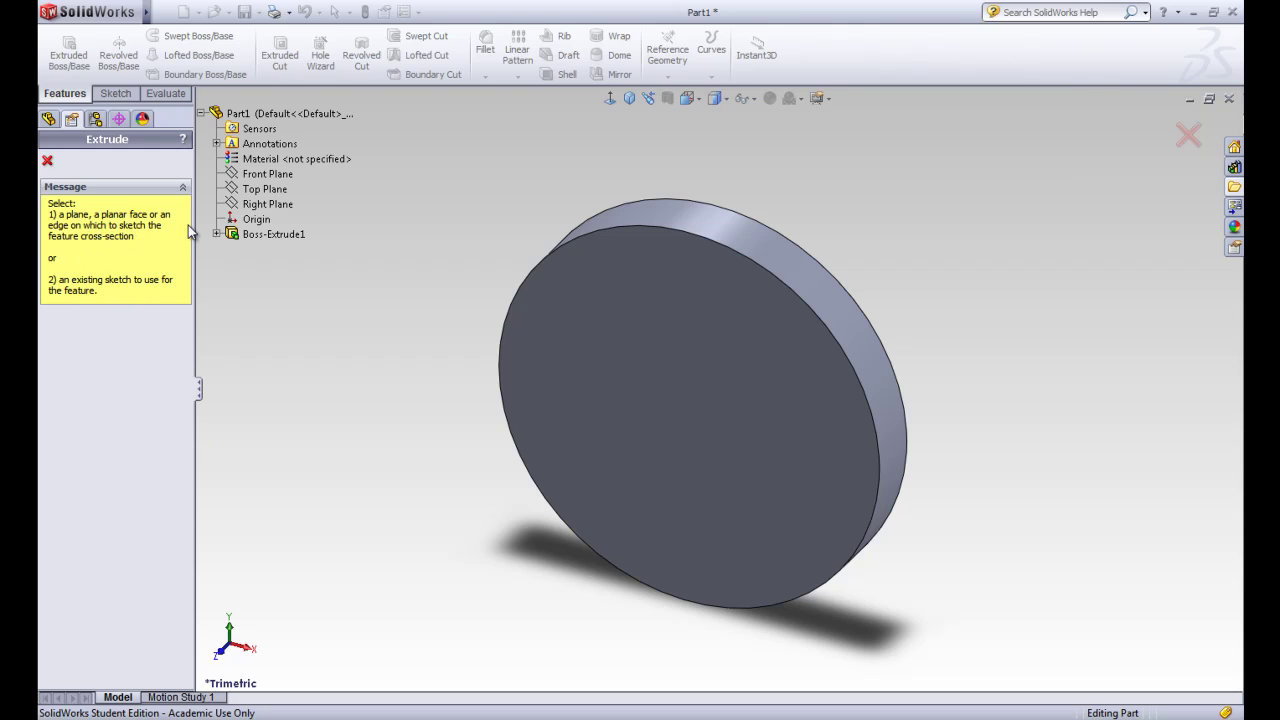
{"action": "left_click", "coordinate": [268, 176]}
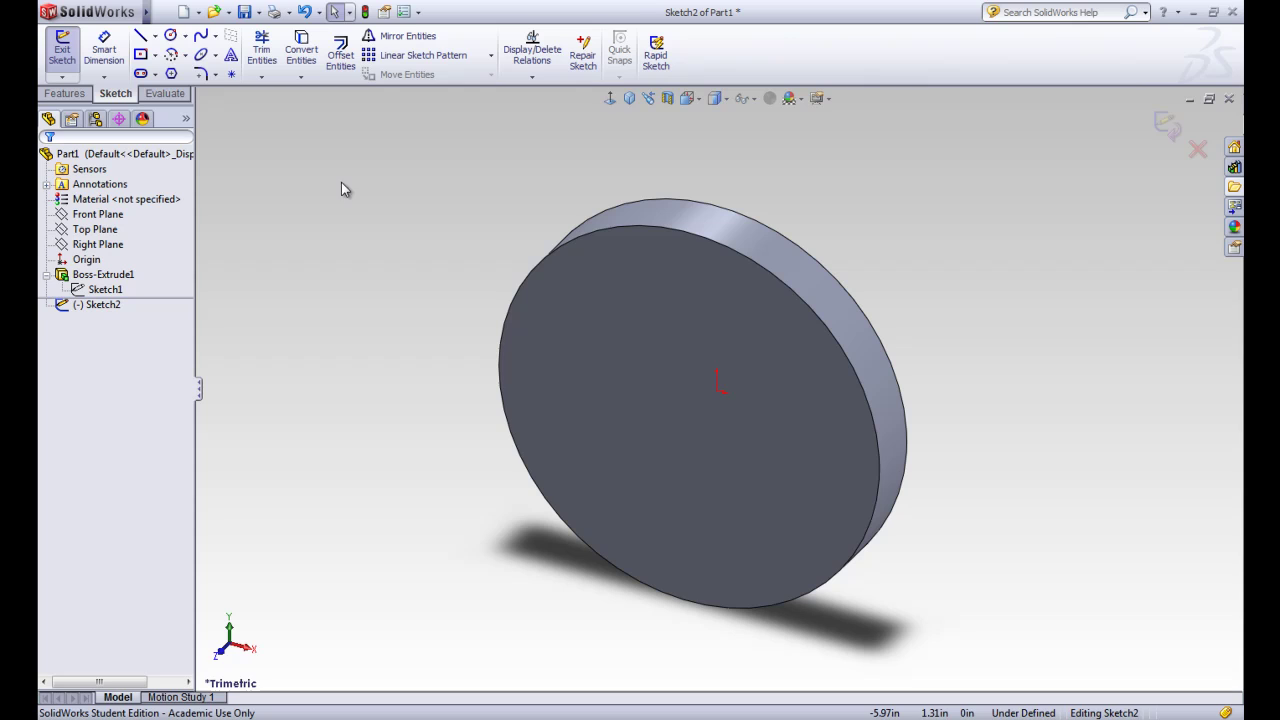
- Viewing the face head-on, draw a circle centred on the origin
{"action": "left_click", "coordinate": [610, 100]}
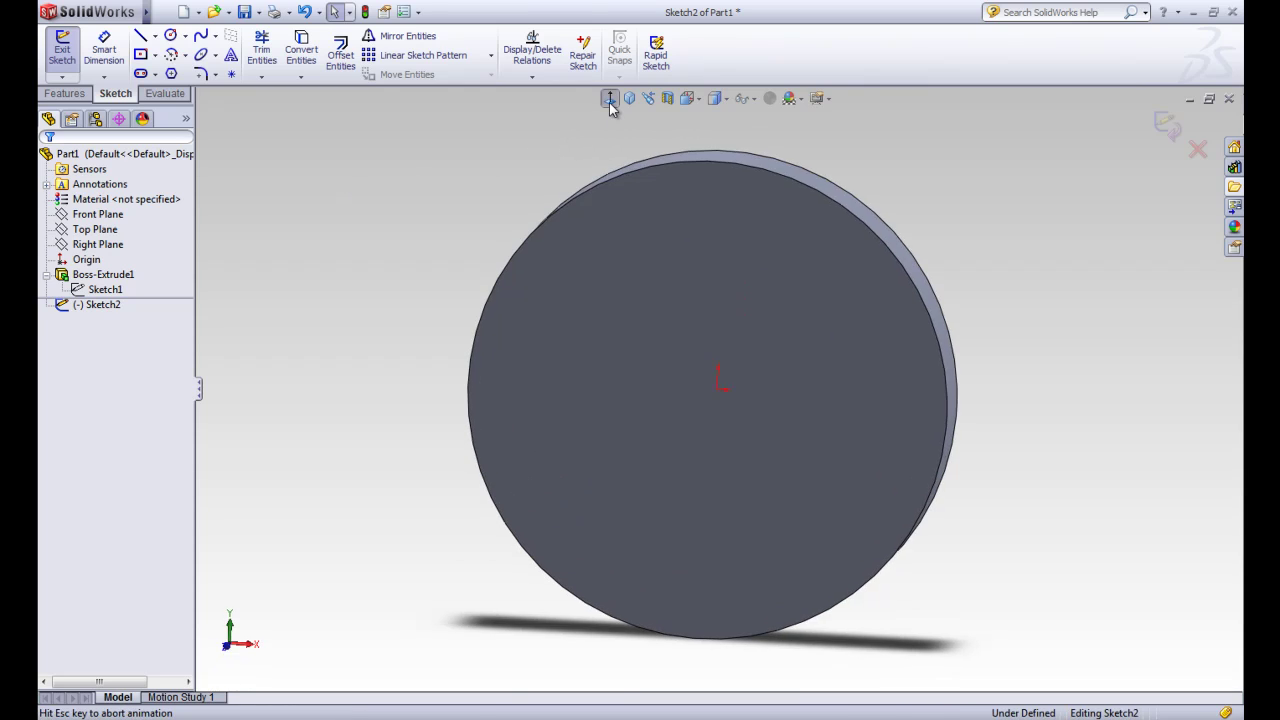
{"action": "left_click", "coordinate": [171, 37]}
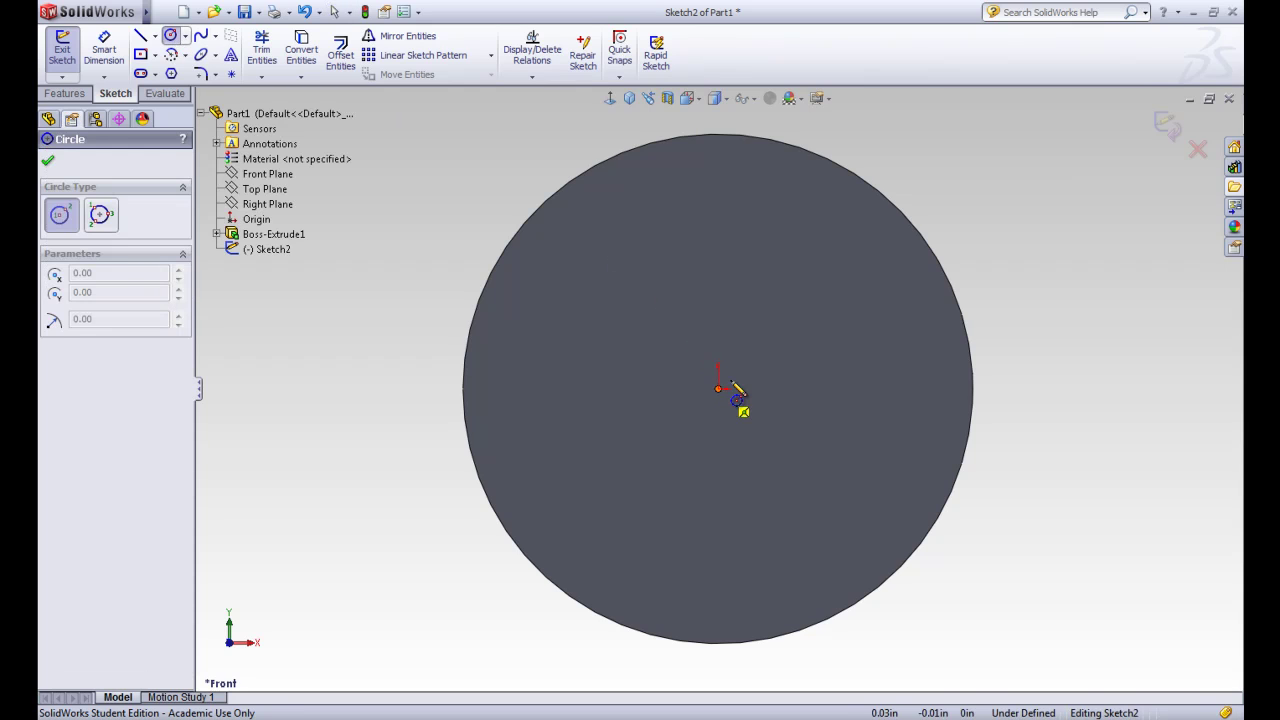
{"action": "left_click", "coordinate": [719, 389]}
{"action": "left_click", "coordinate": [864, 289]}
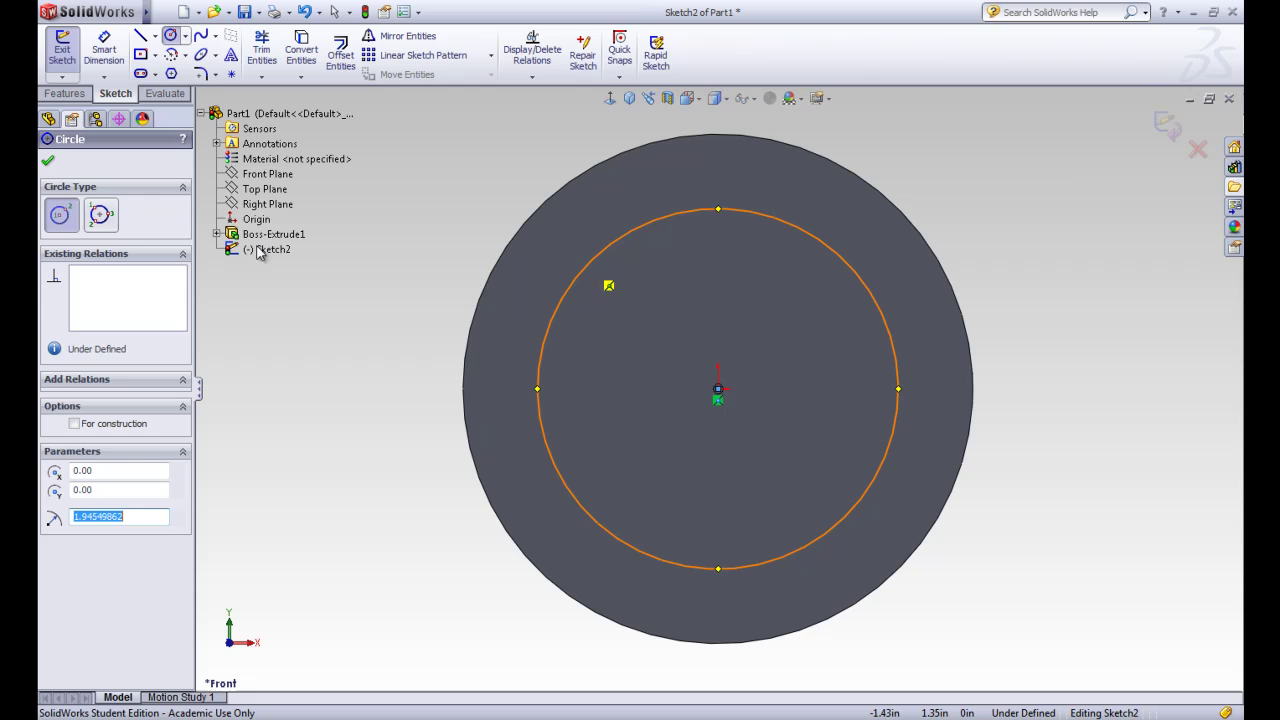
{"action": "left_click", "coordinate": [47, 165]}
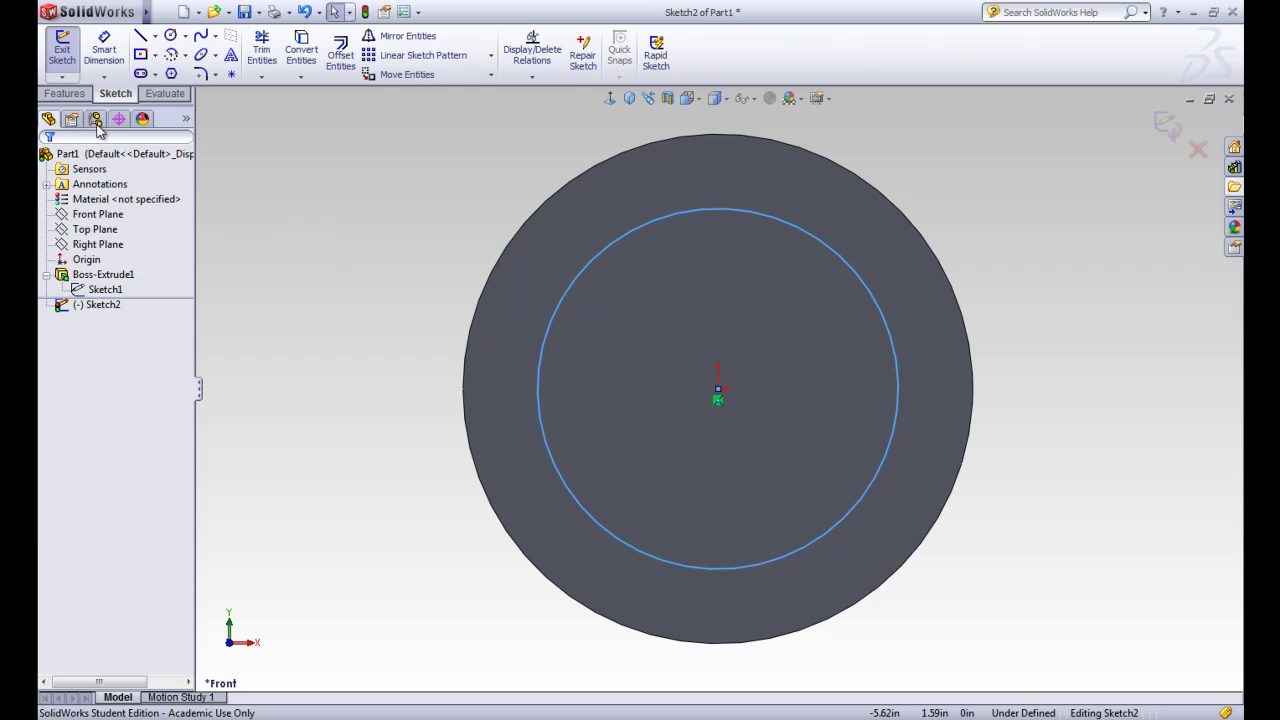
- Dimension the circle's diameter to 2.75 in
{"action": "left_click", "coordinate": [104, 50]}
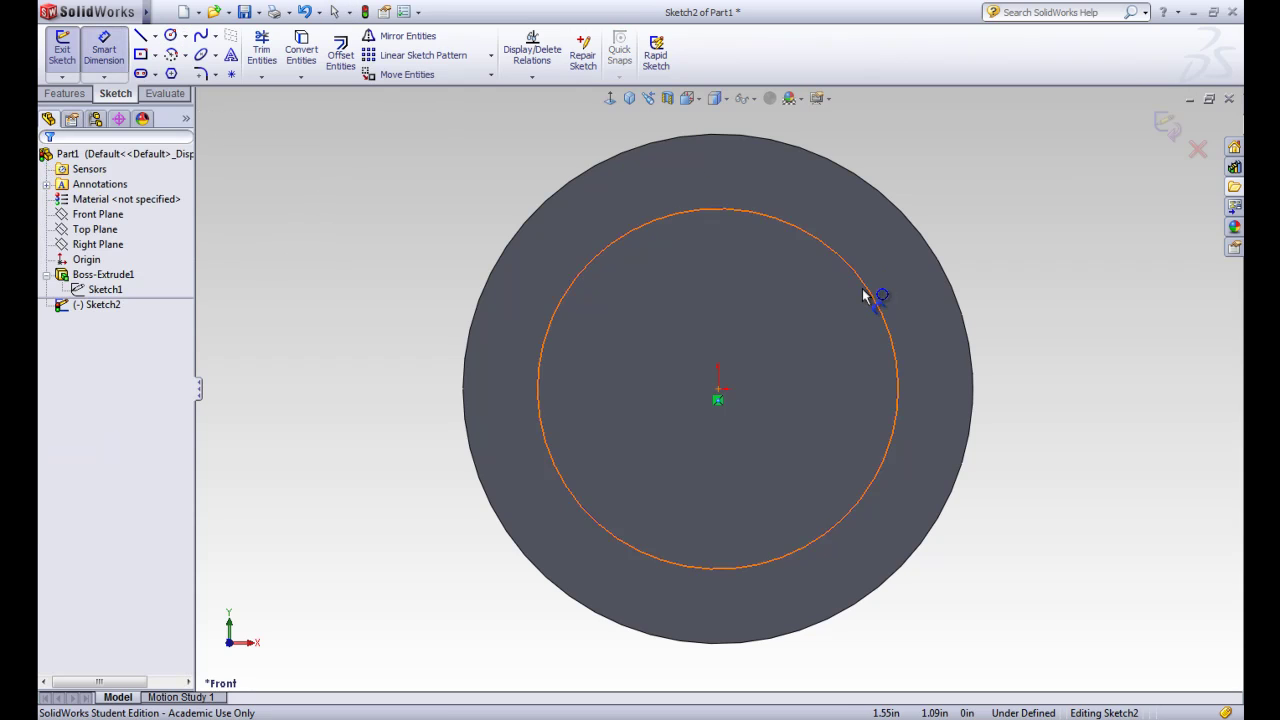
{"action": "left_click", "coordinate": [929, 377]}
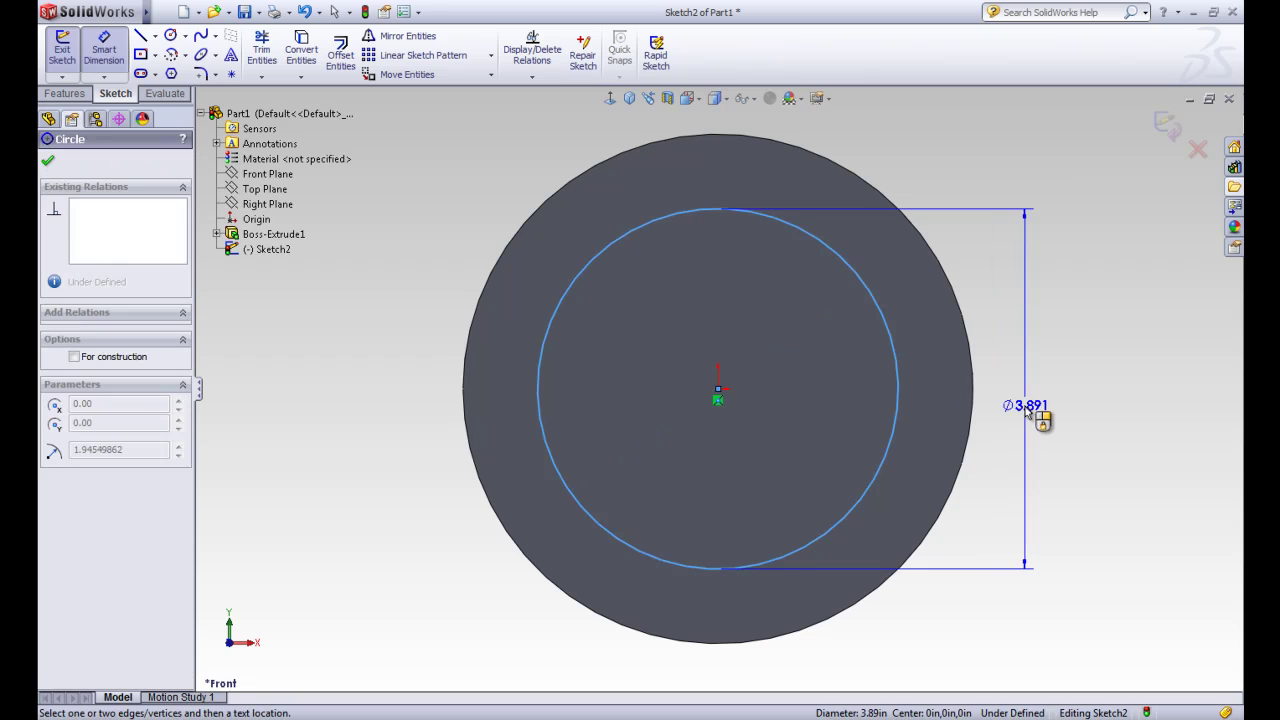
{"action": "left_click", "coordinate": [1027, 411]}
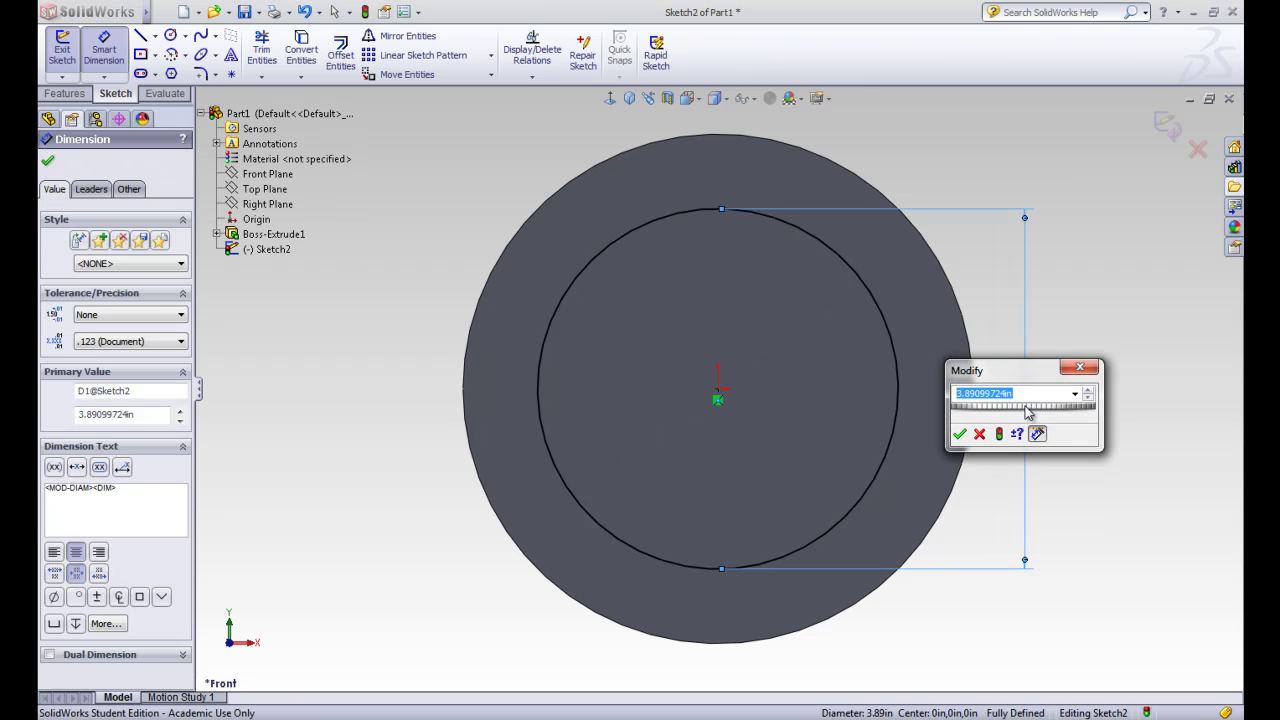
{"action": "type", "text": "2.75"}
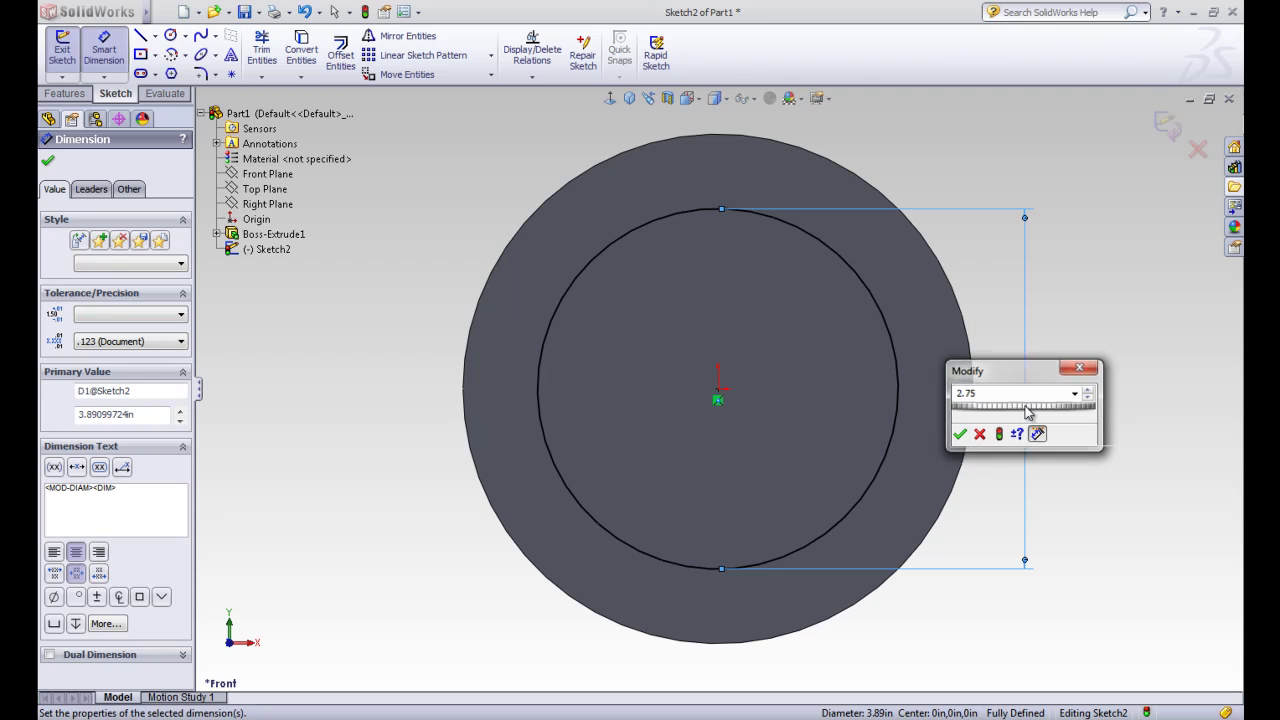
{"action": "key", "text": "Return"}
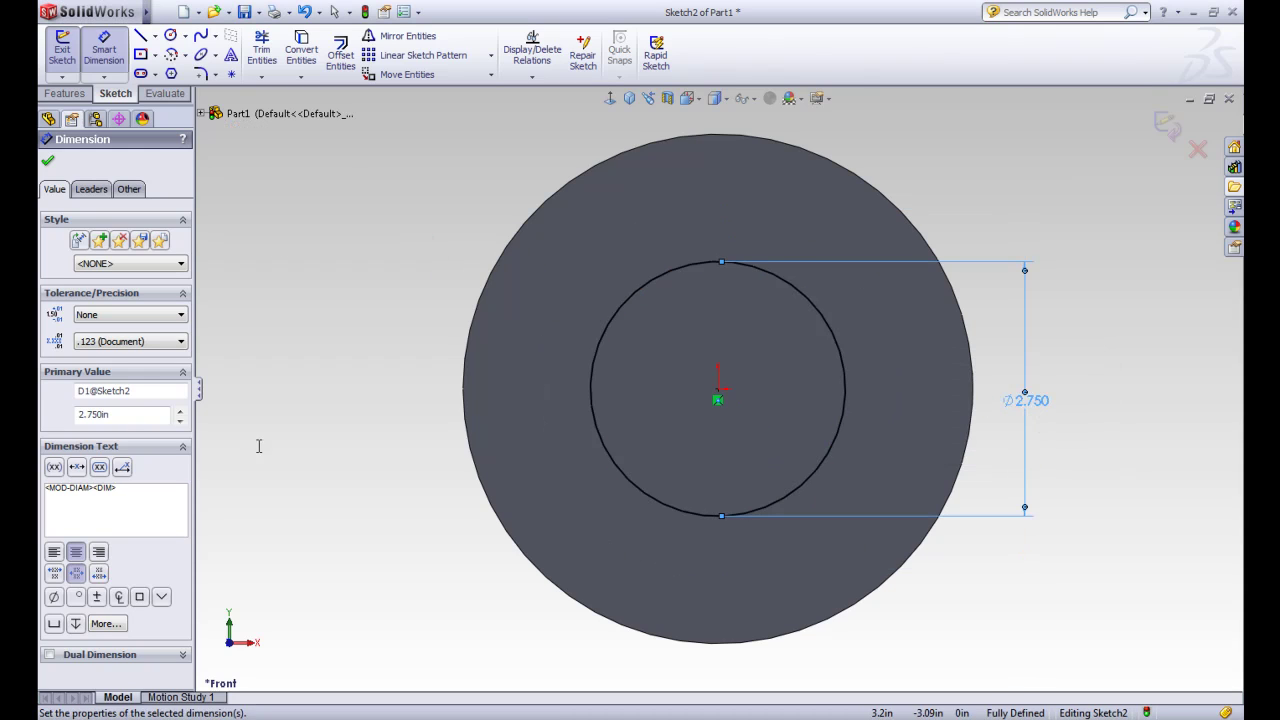
{"action": "left_click", "coordinate": [47, 160]}
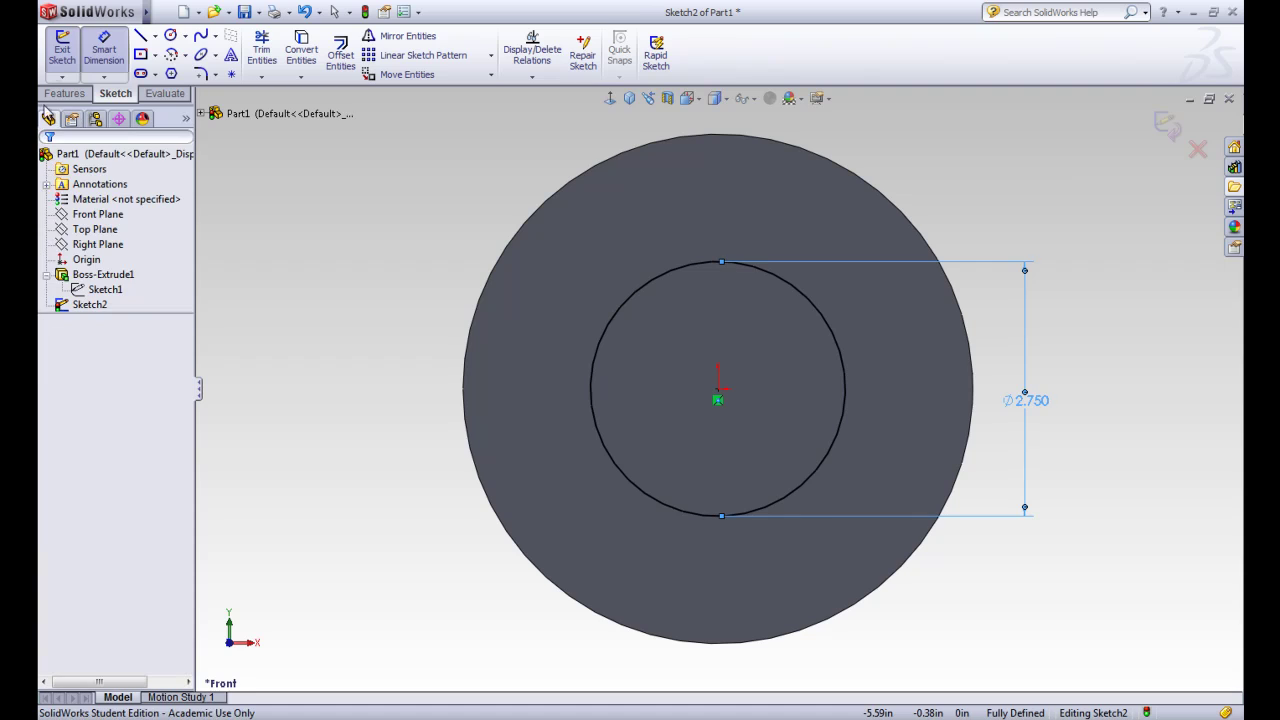
- Exit Sketch2 and extrude the circle 2.25 in blind, merged with the disc
{"action": "left_click", "coordinate": [62, 50]}
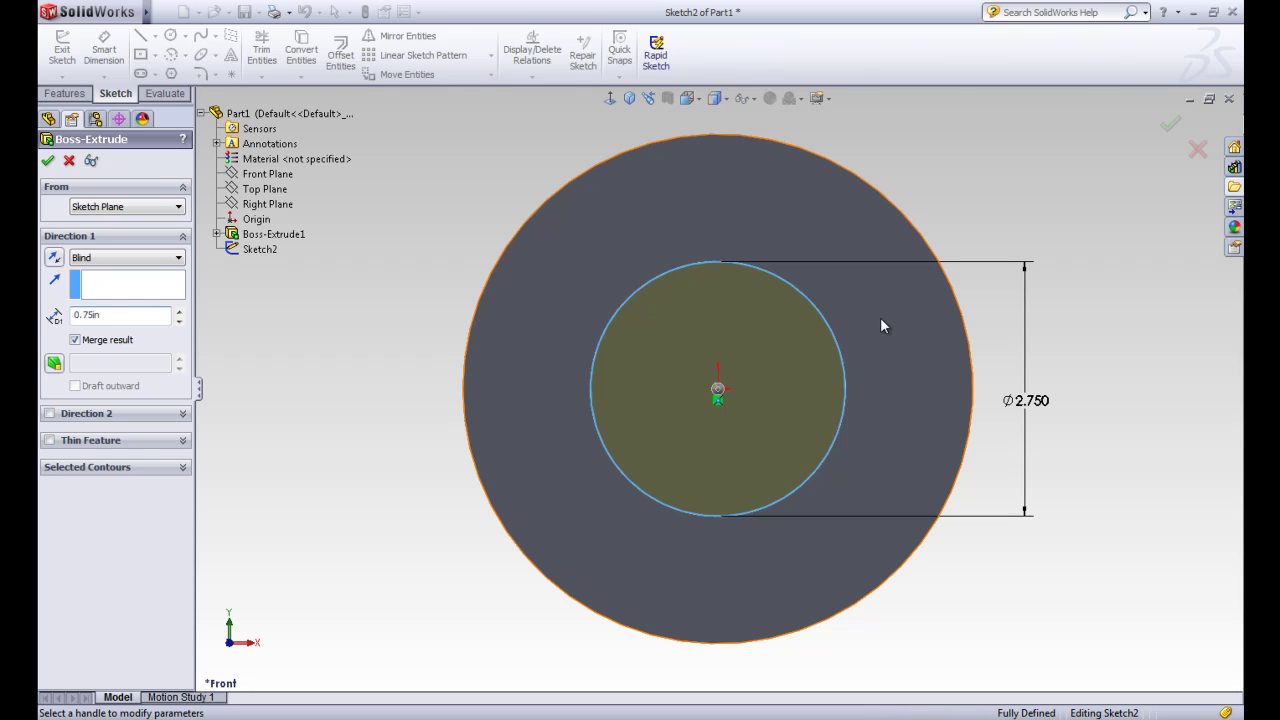
{"action": "middle_click_drag", "start_coordinate": [881, 325], "coordinate": [803, 357]}
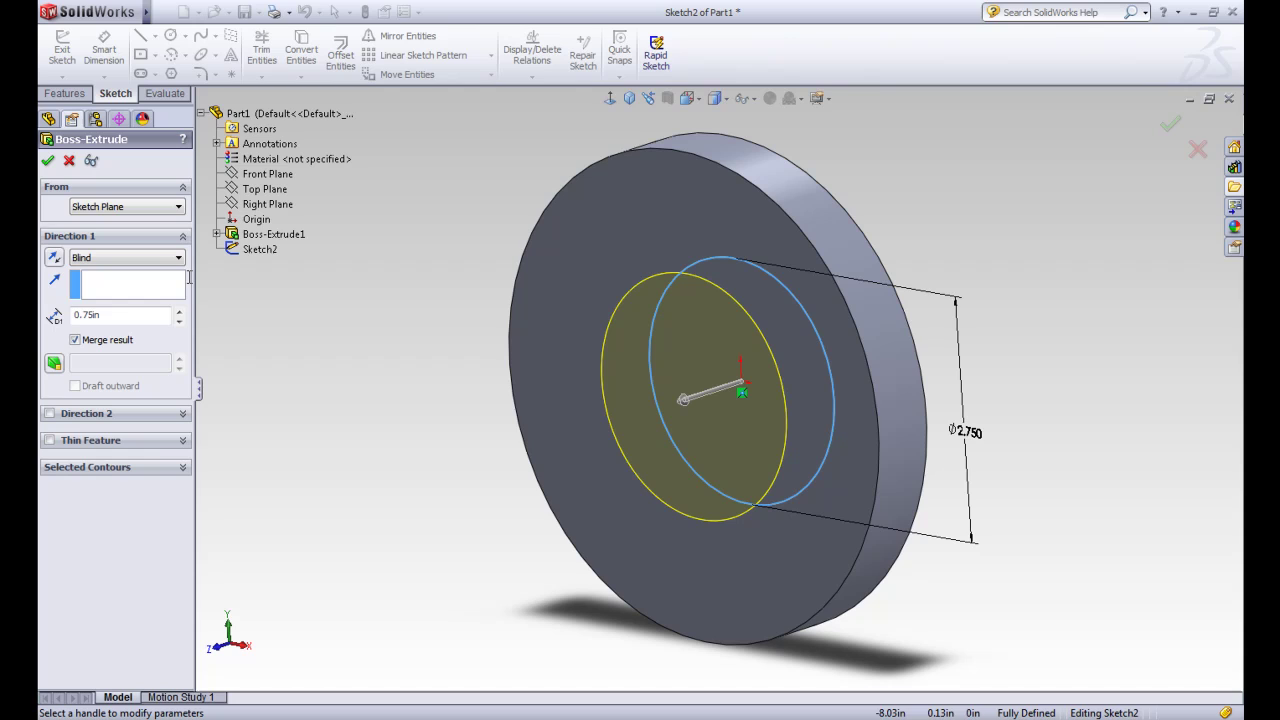
{"action": "left_click_drag", "start_coordinate": [120, 313], "coordinate": [69, 314]}
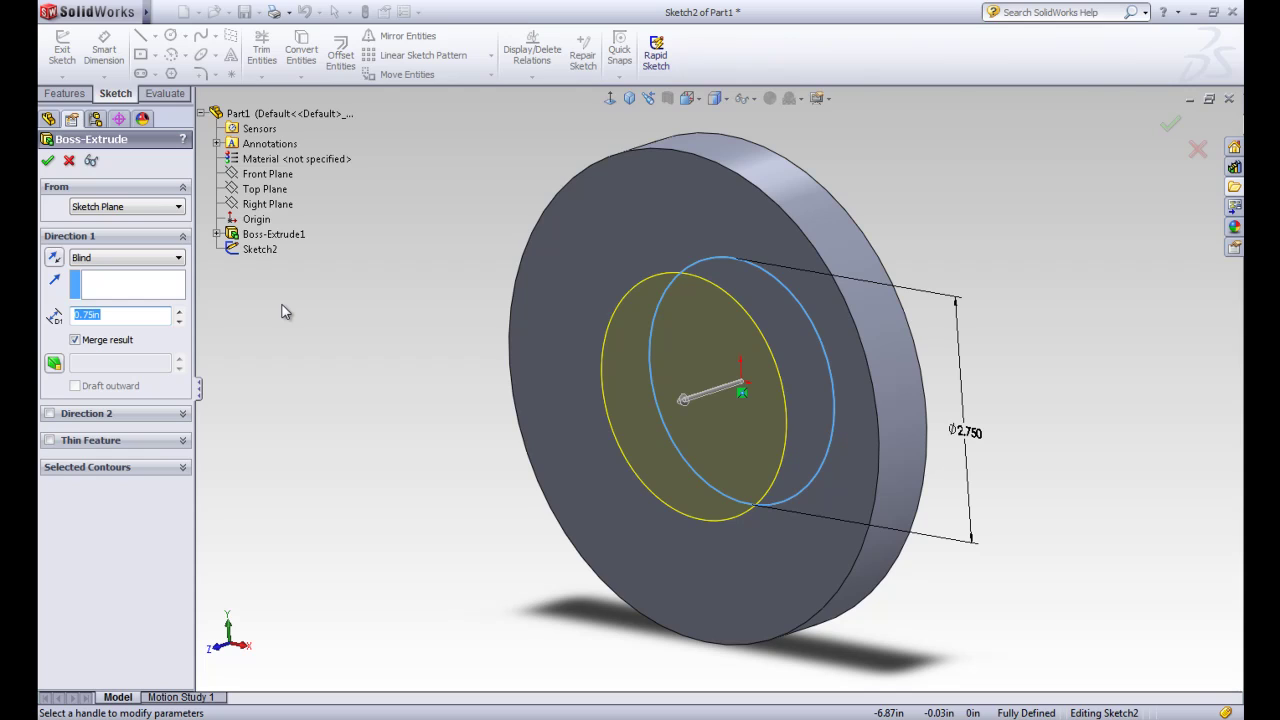
{"action": "type", "text": "2"}
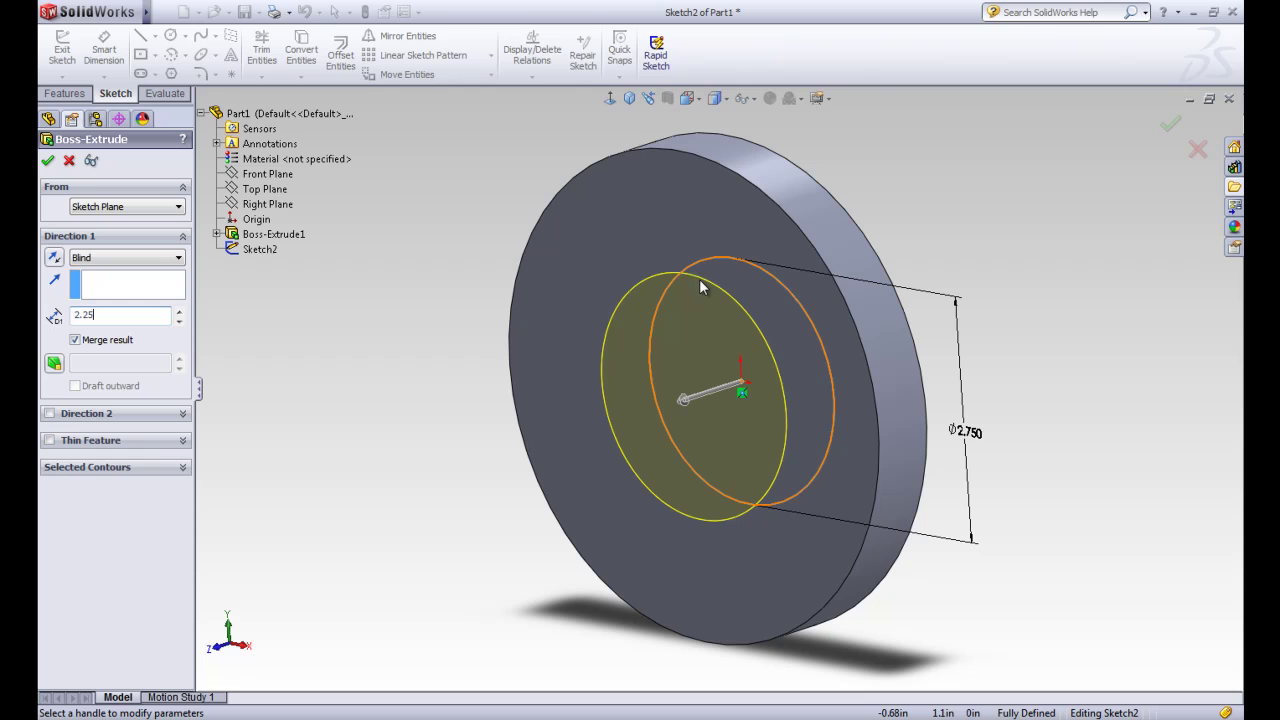
{"action": "left_click", "coordinate": [46, 161]}
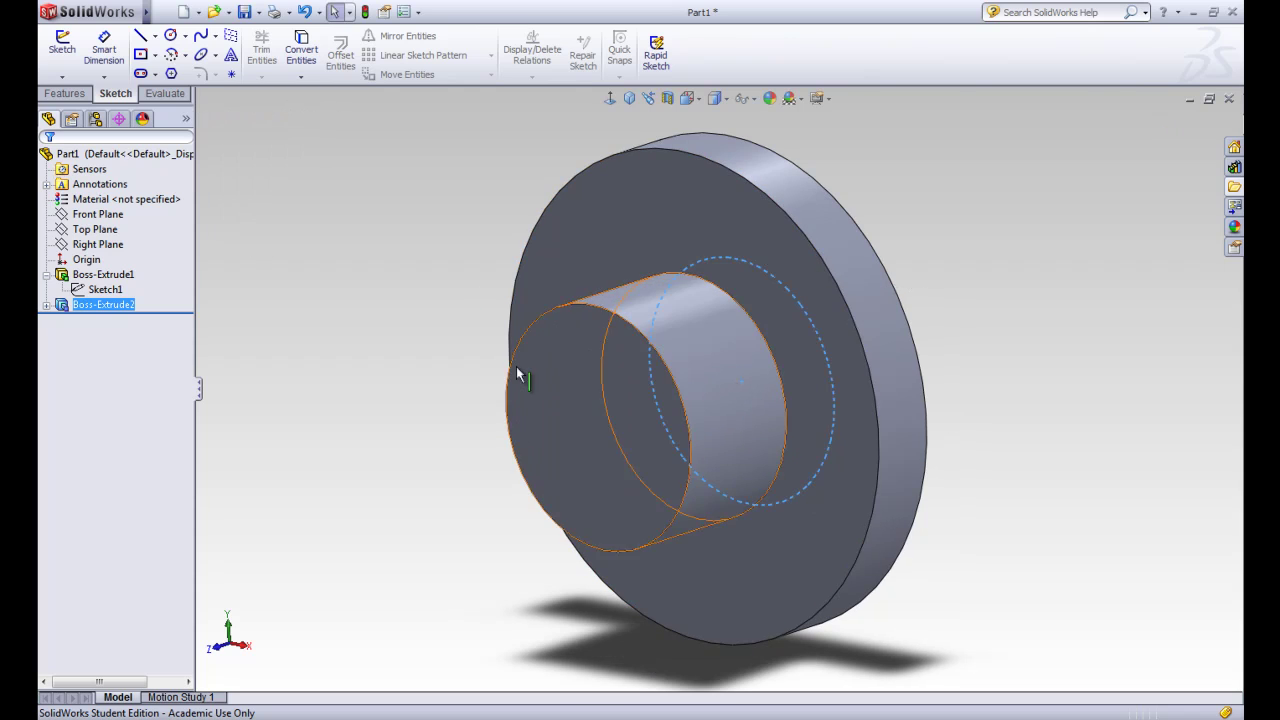
{"action": "left_click", "coordinate": [428, 349]}
{"action": "middle_click_drag", "start_coordinate": [428, 349], "coordinate": [463, 341]}
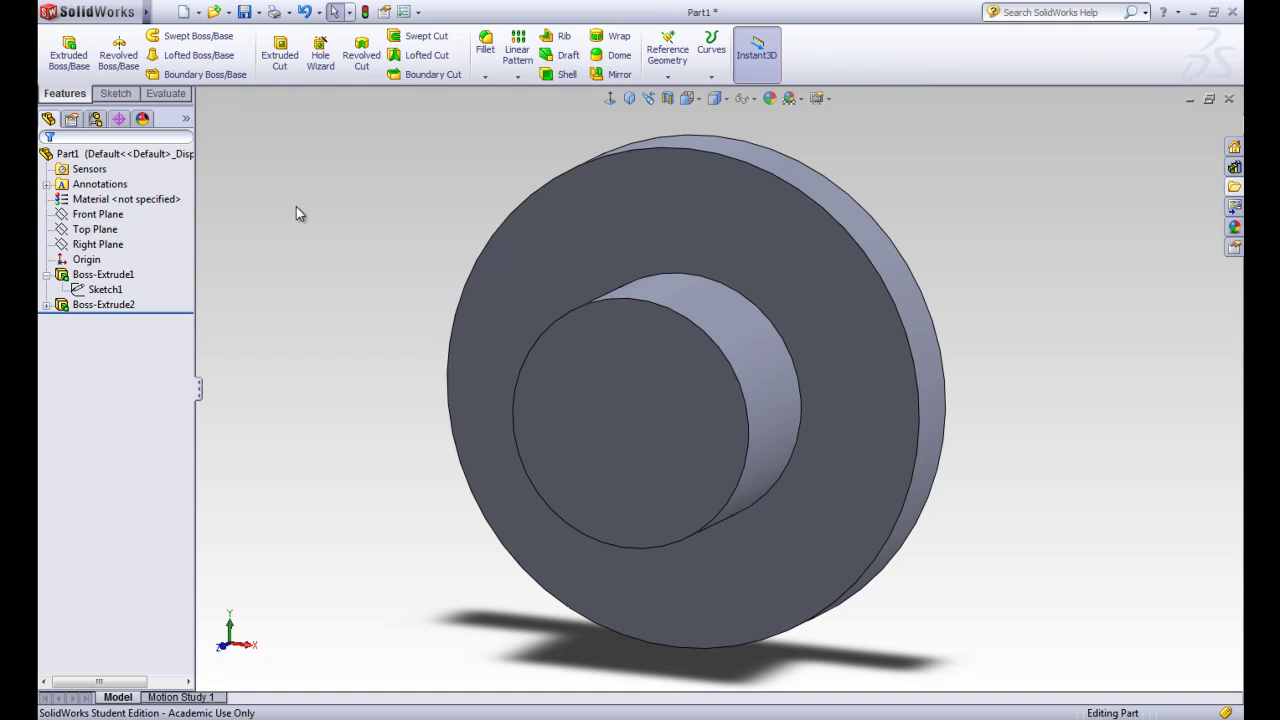
- Open Sketch3 on the flat end face of the cylindrical boss
{"action": "left_click", "coordinate": [115, 94]}
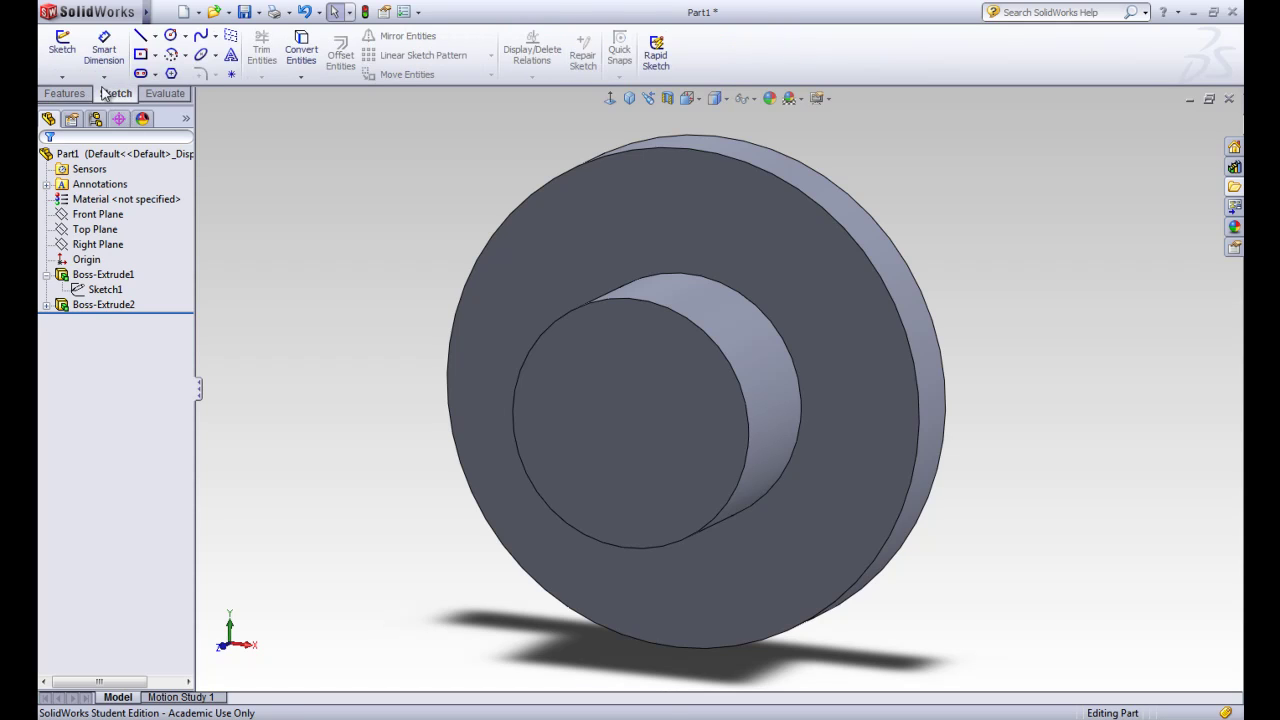
{"action": "left_click", "coordinate": [64, 64]}
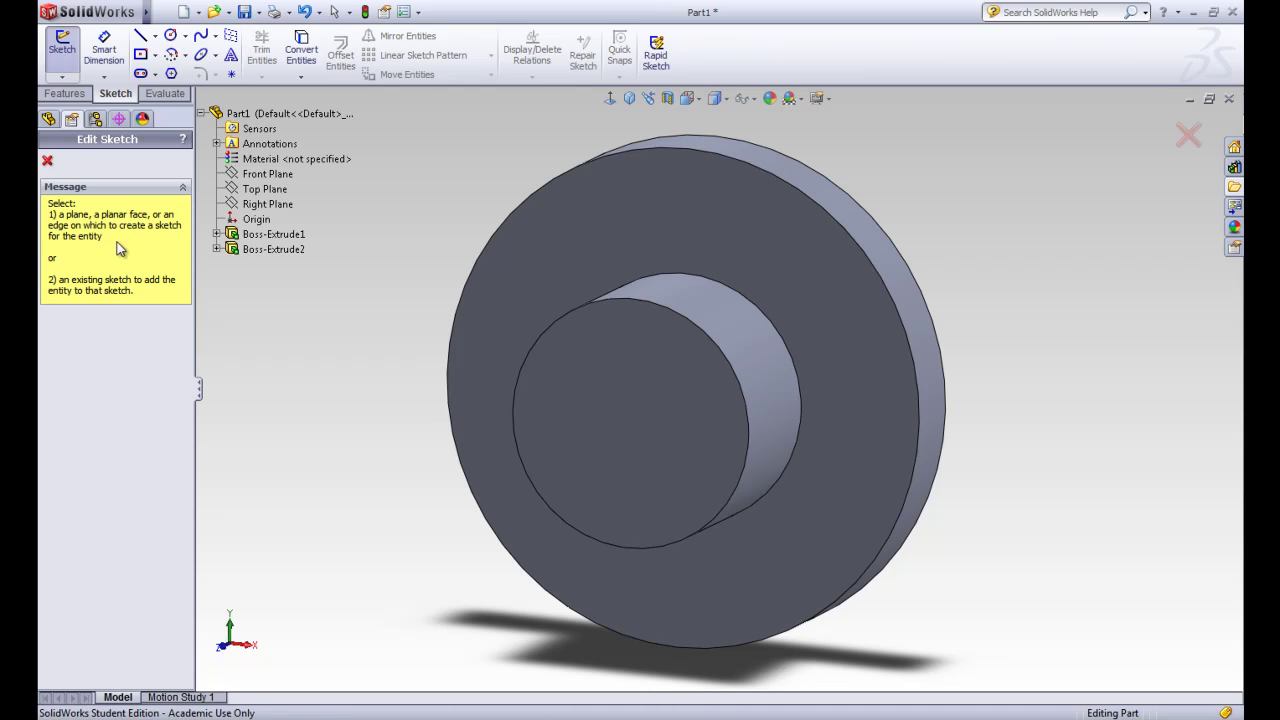
{"action": "left_click", "coordinate": [624, 414]}
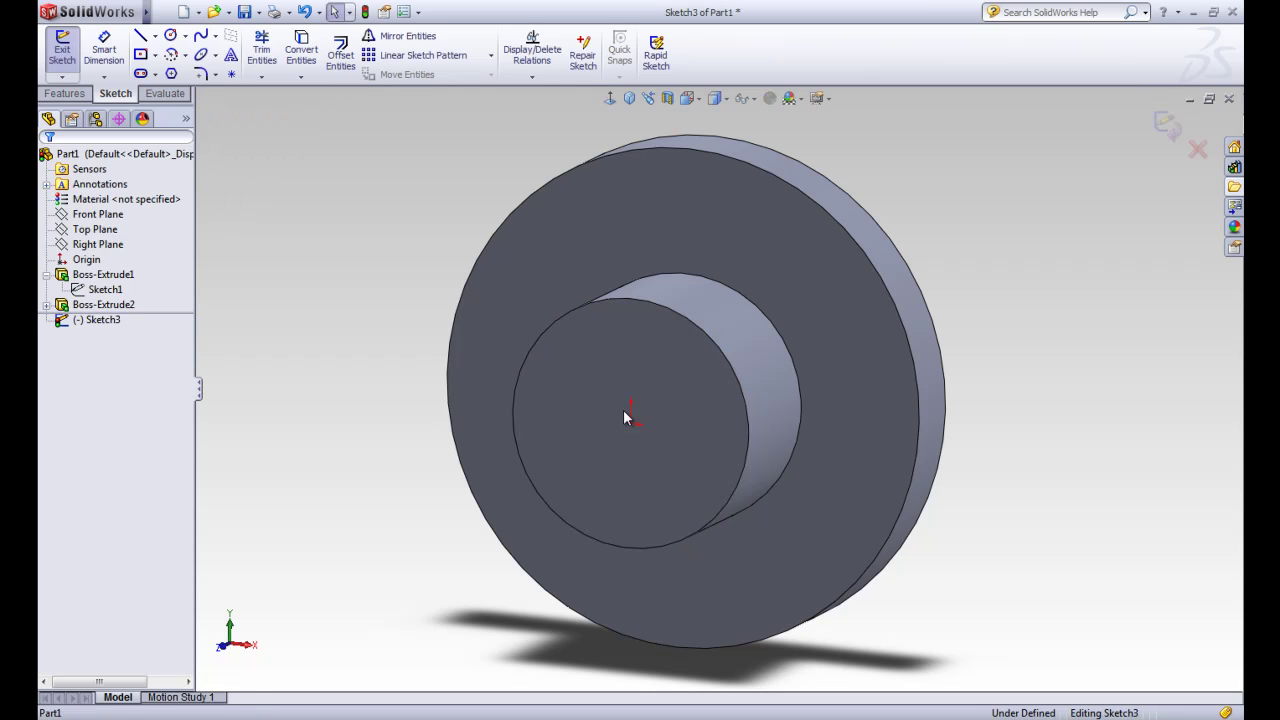
{"action": "left_click", "coordinate": [103, 321]}
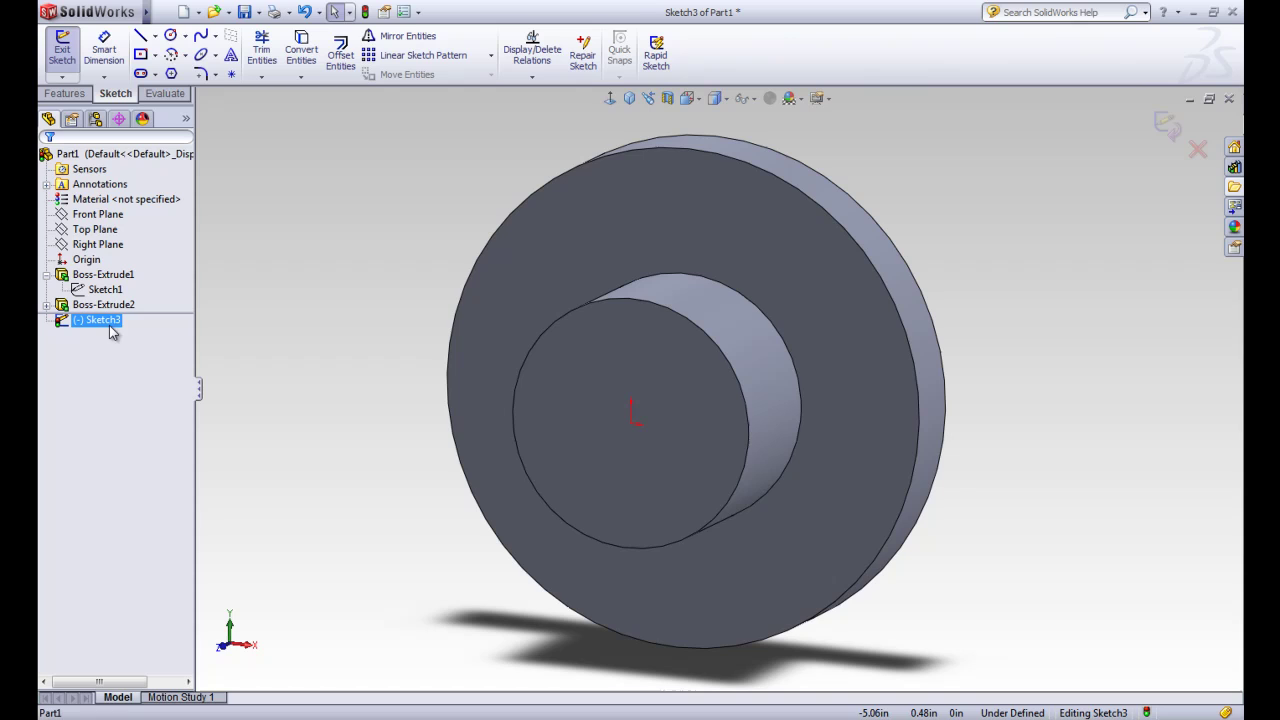
{"action": "key", "text": "Escape"}
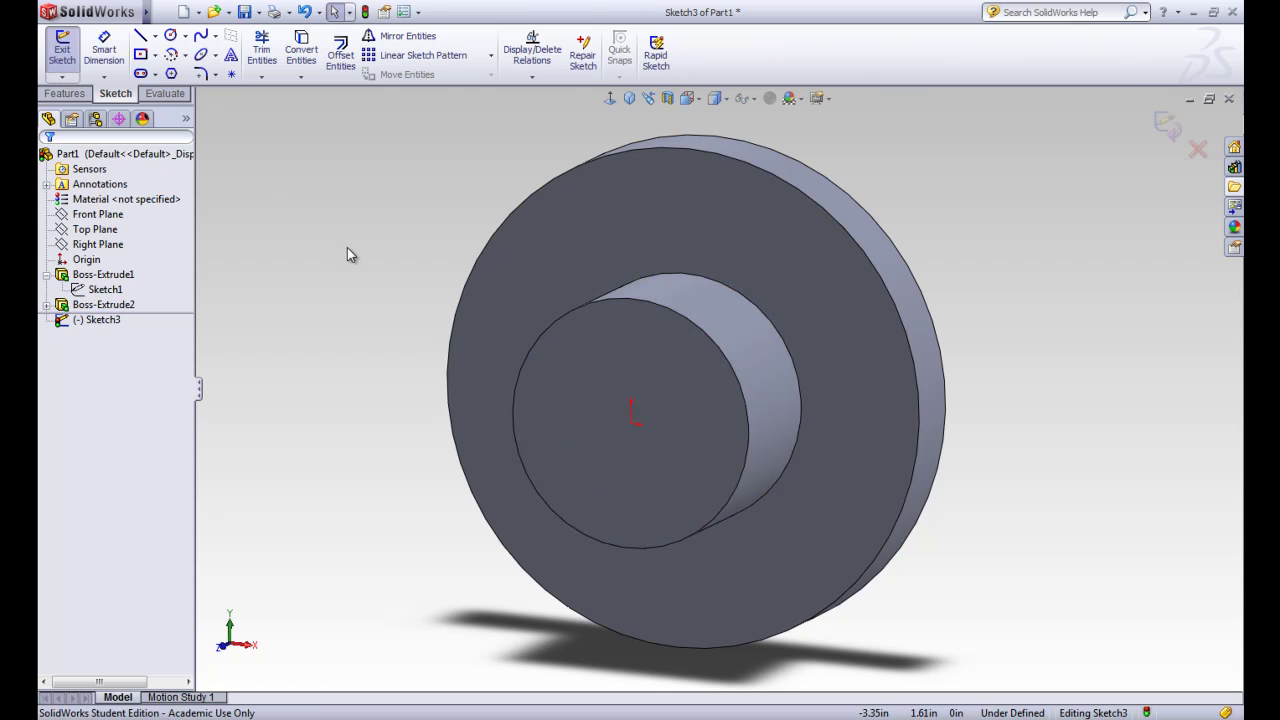
- Viewing normal to the face, draw a circle centred on the origin inside the boss
{"action": "left_click", "coordinate": [610, 100]}
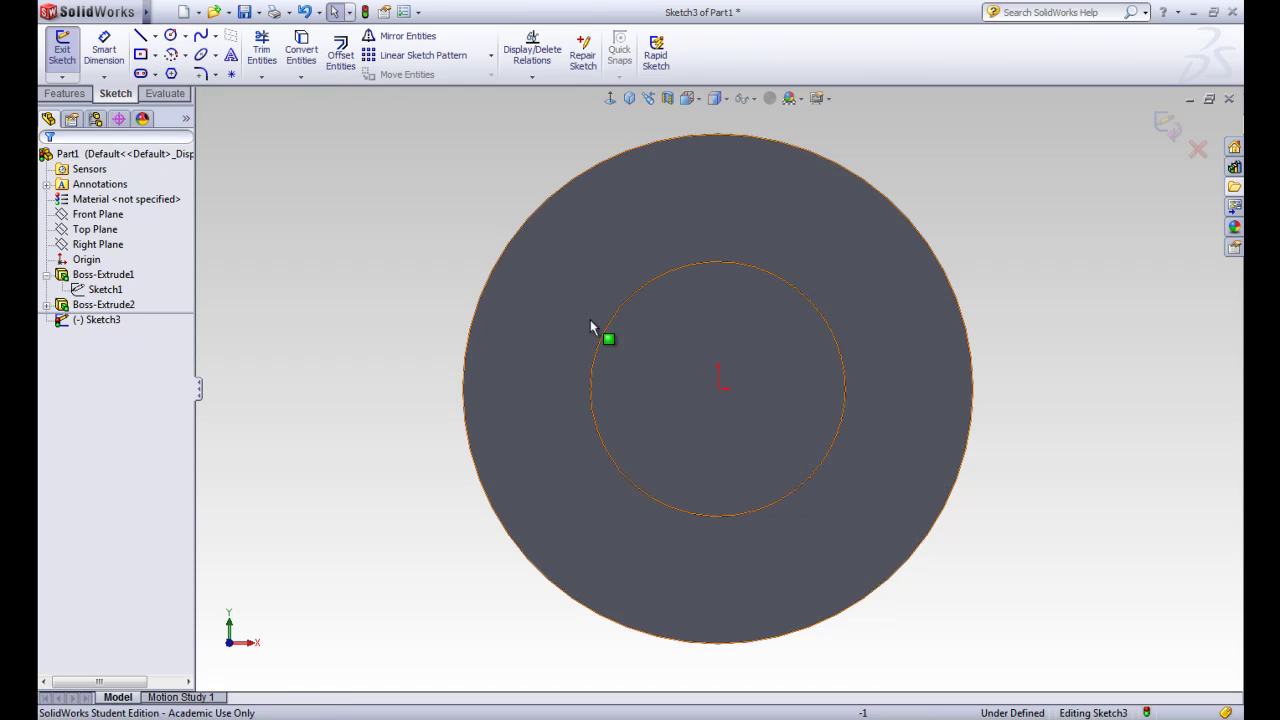
{"action": "left_click", "coordinate": [719, 390]}
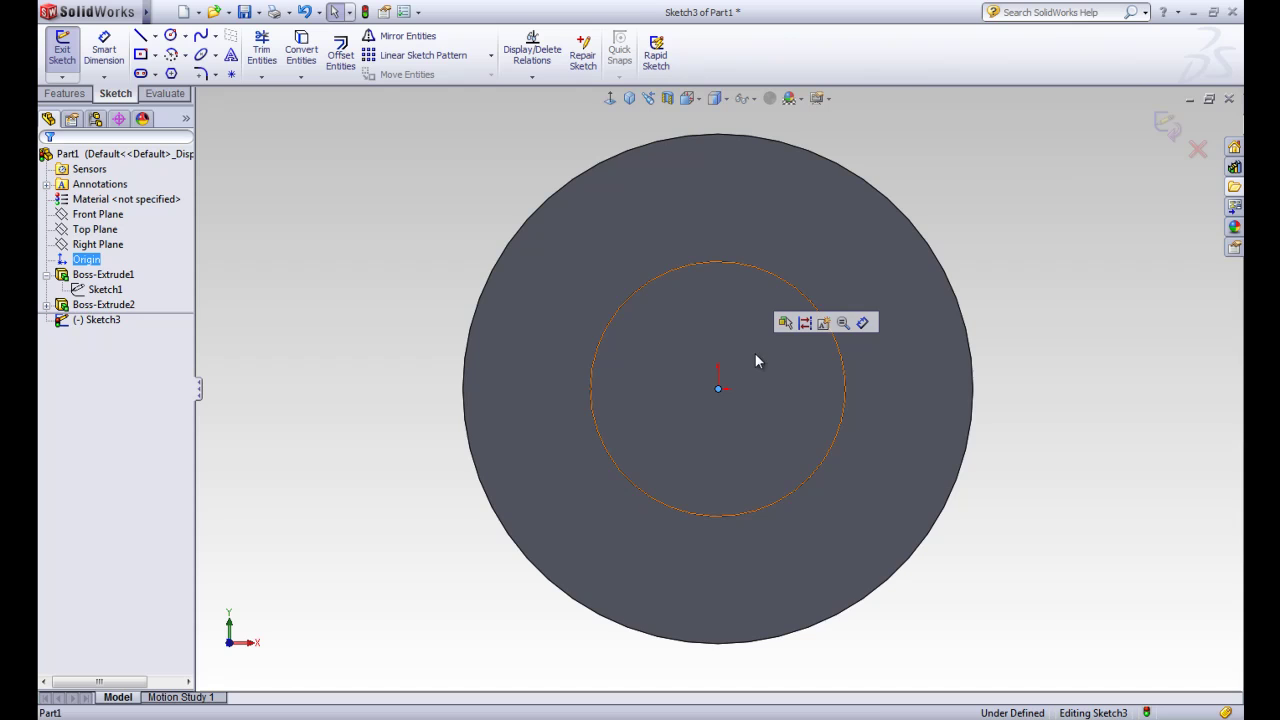
{"action": "left_click", "coordinate": [171, 35]}
{"action": "left_click", "coordinate": [720, 391]}
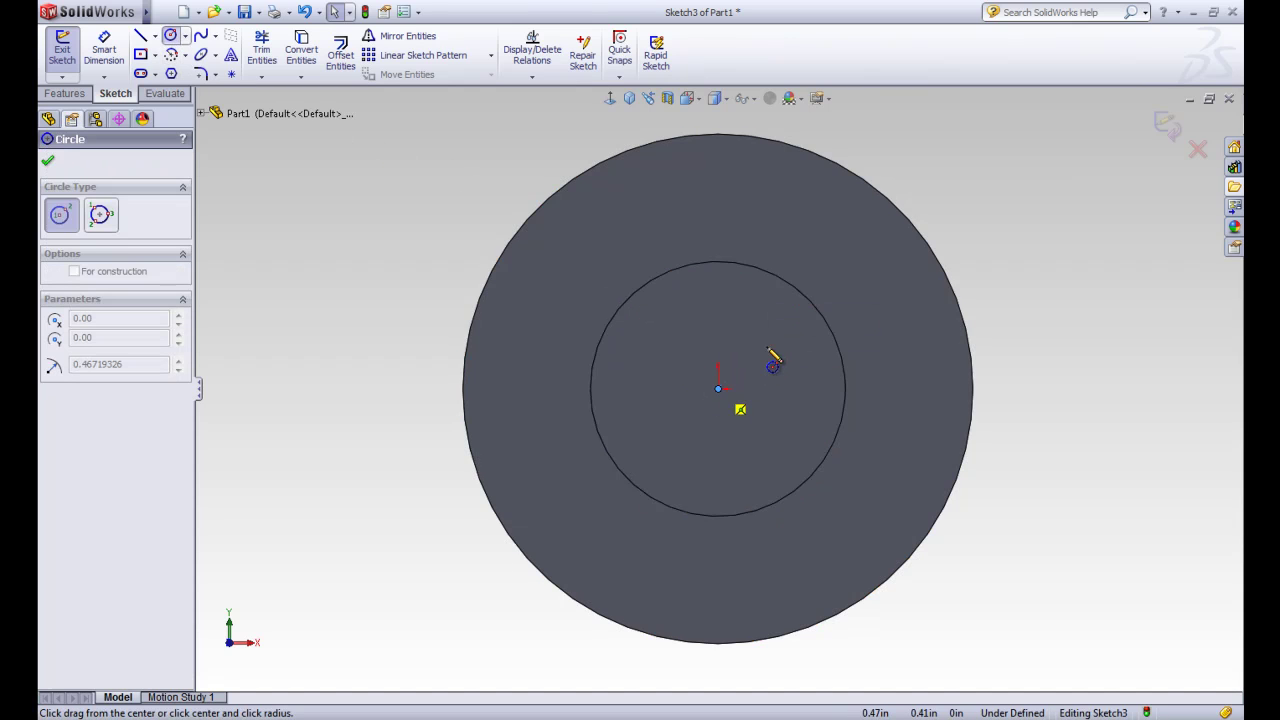
{"action": "left_click", "coordinate": [783, 341]}
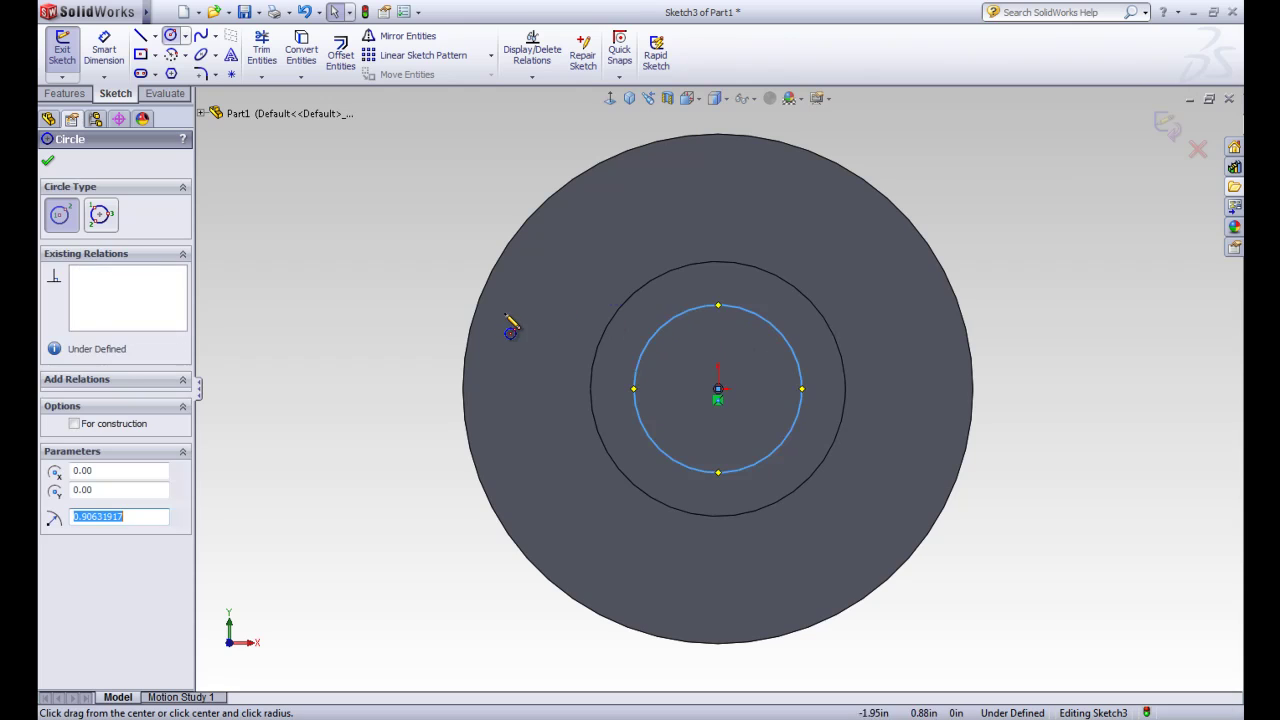
{"action": "left_click", "coordinate": [48, 165]}
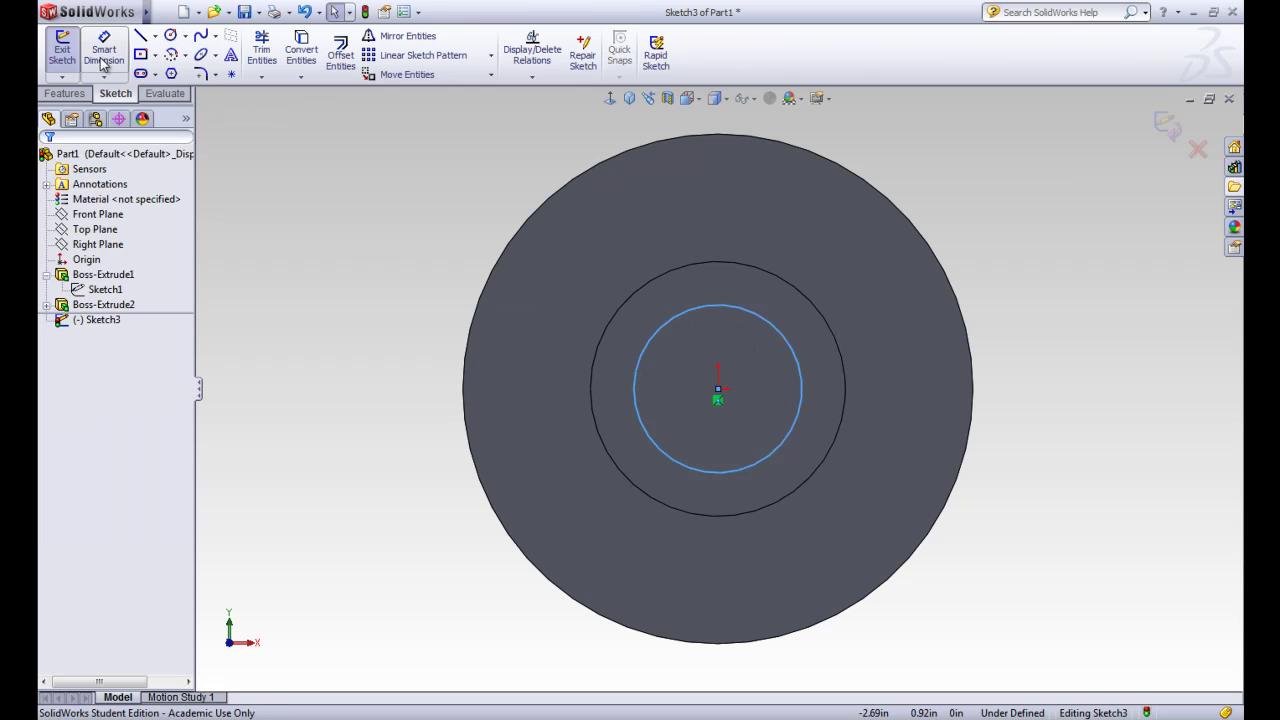
- Give the Sketch3 circle a 1.5 in diameter dimension and exit the sketch
{"action": "left_click", "coordinate": [104, 52]}
{"action": "left_click", "coordinate": [820, 400]}
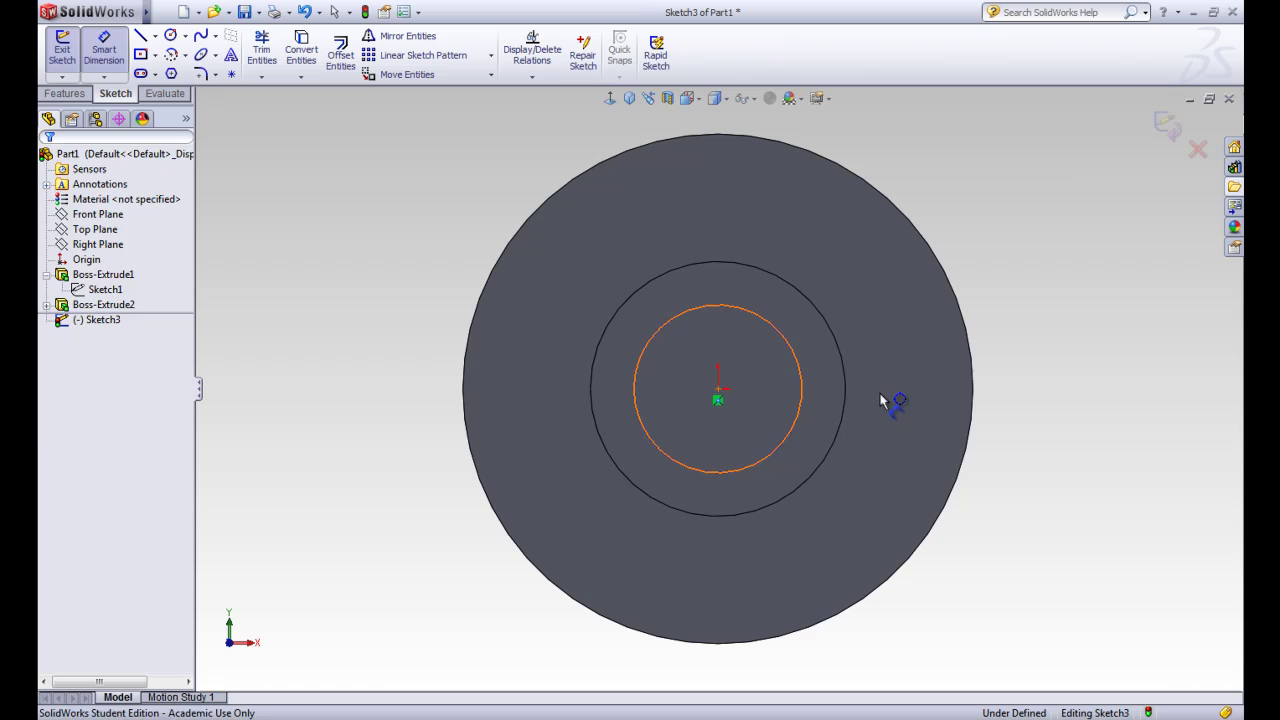
{"action": "left_click", "coordinate": [900, 395]}
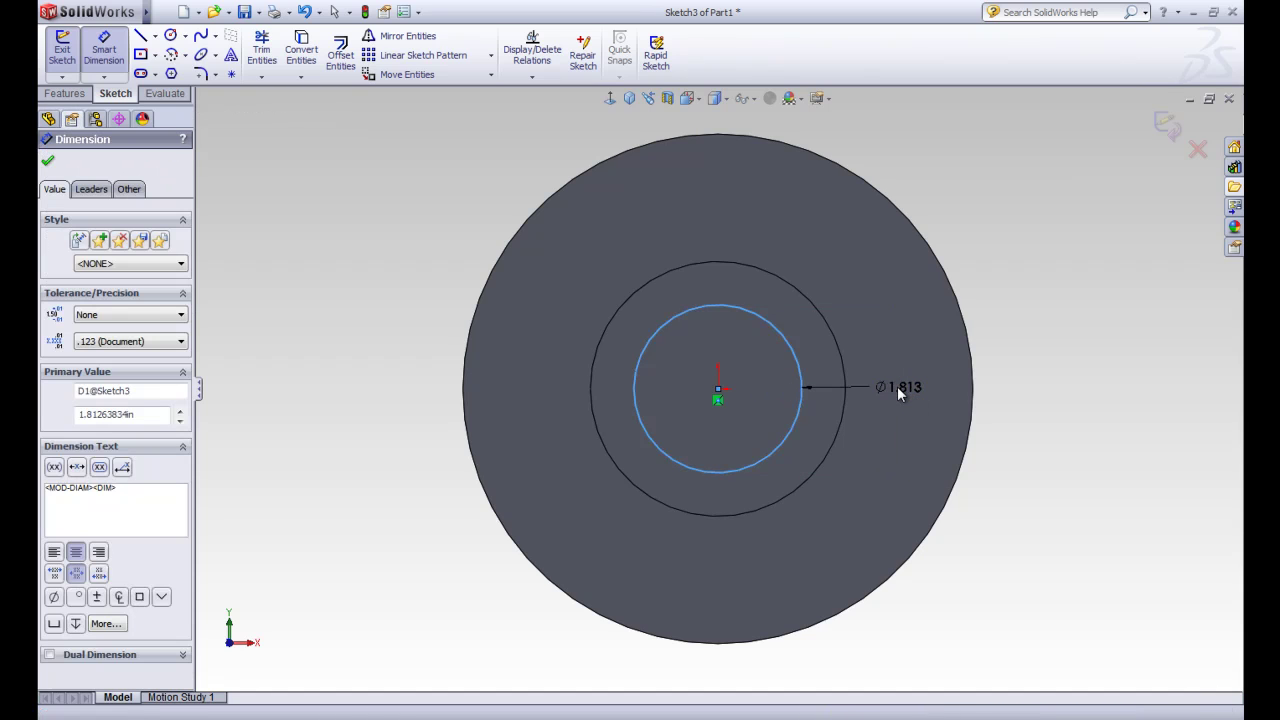
{"action": "left_click", "coordinate": [897, 388]}
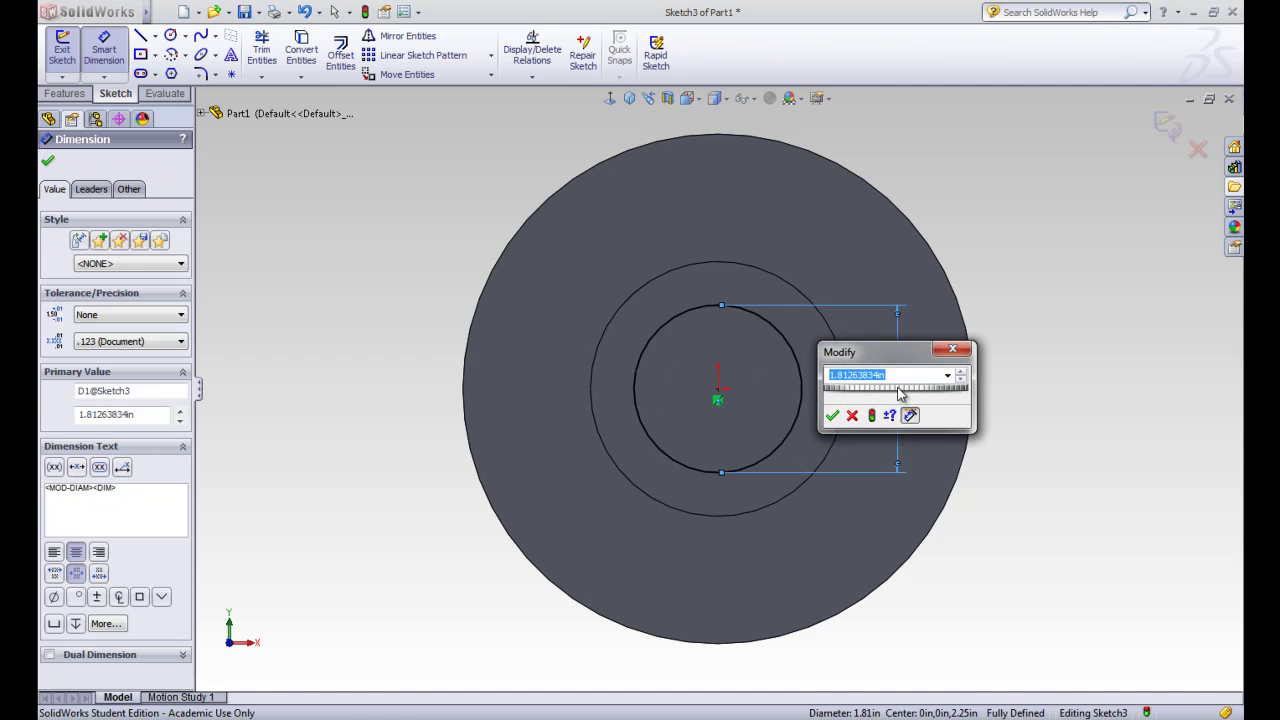
{"action": "type", "text": "1.5"}
{"action": "key", "text": "Return"}
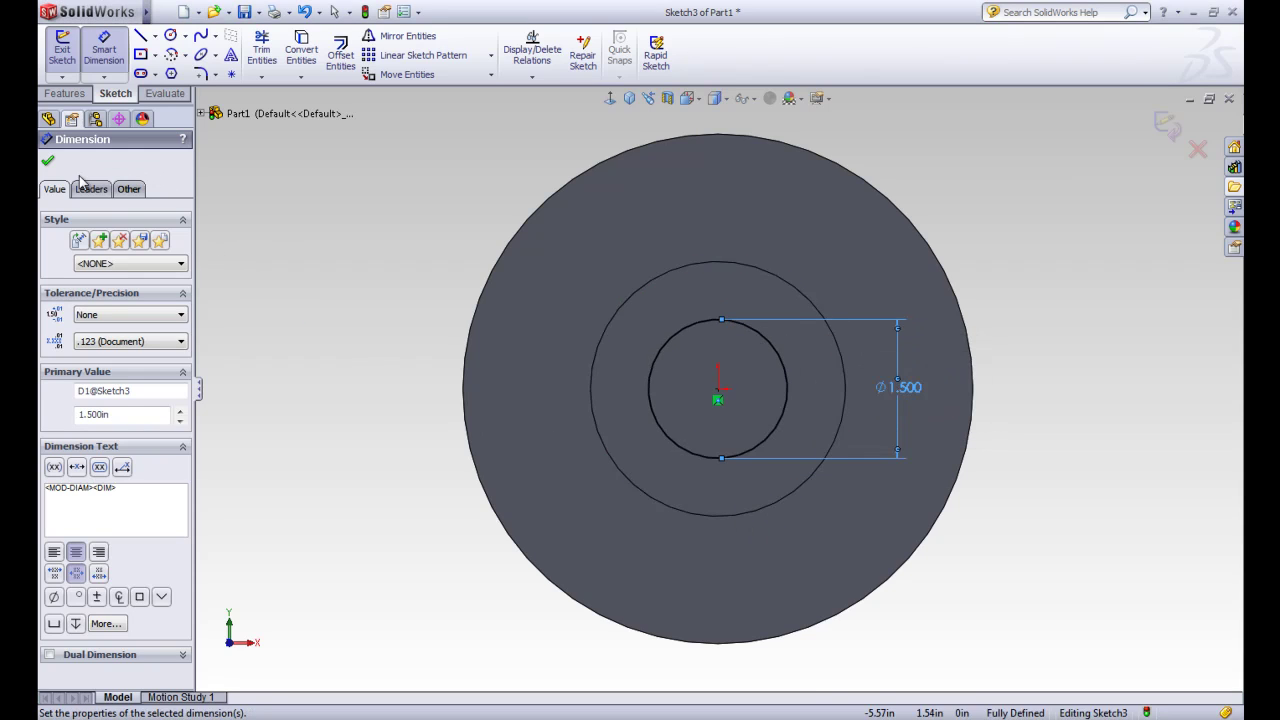
{"action": "left_click", "coordinate": [47, 167]}
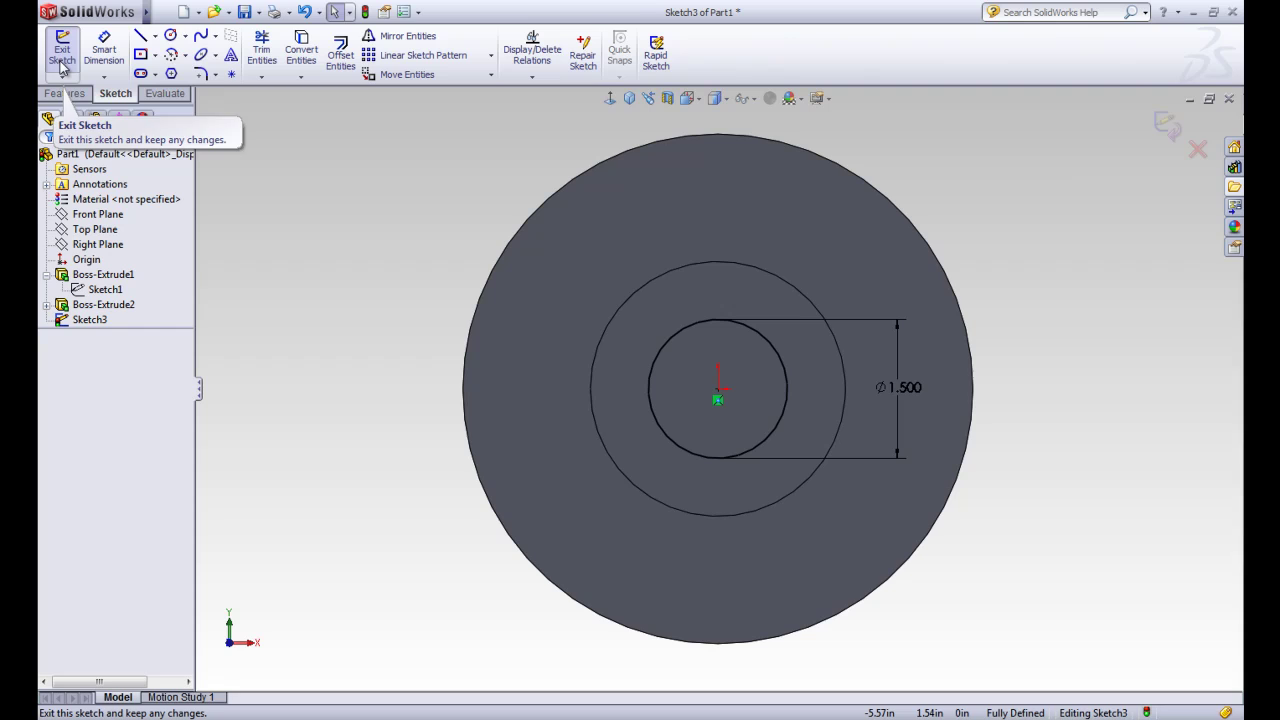
{"action": "left_click", "coordinate": [60, 60]}
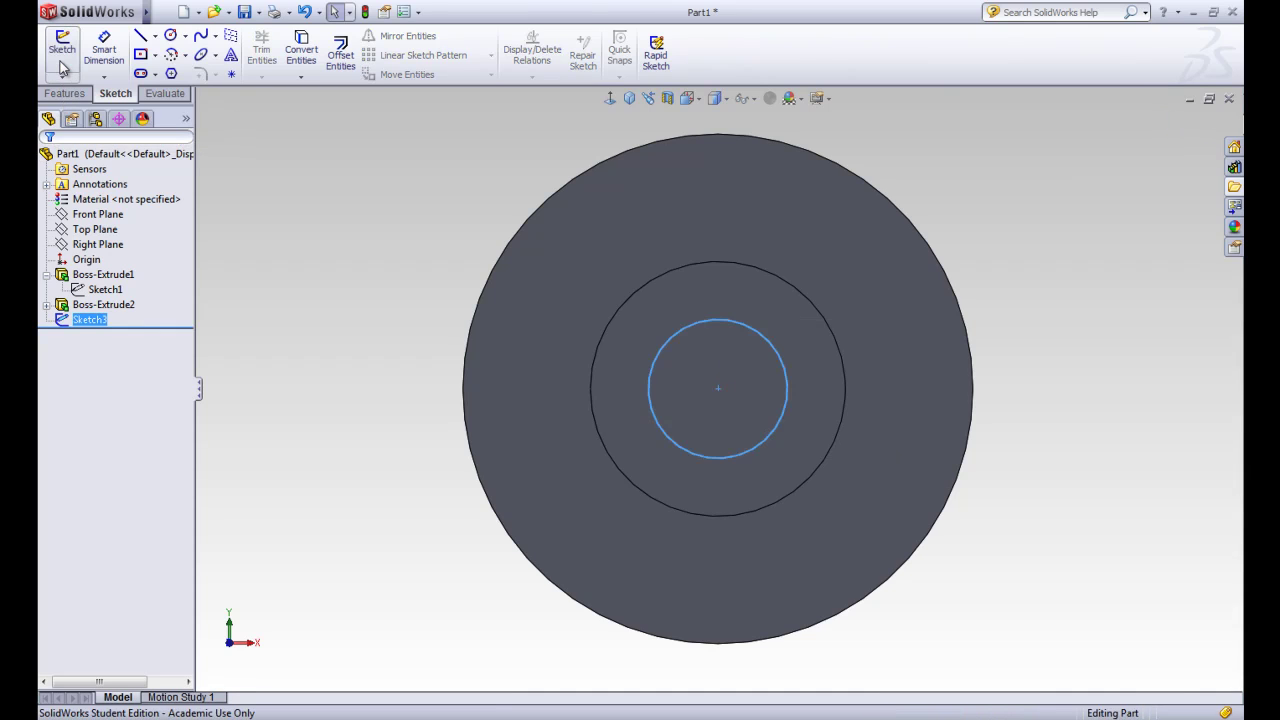
- Start an Extruded Cut with Sketch3's Ø1.500 circle as the profile
{"action": "left_click", "coordinate": [360, 191]}
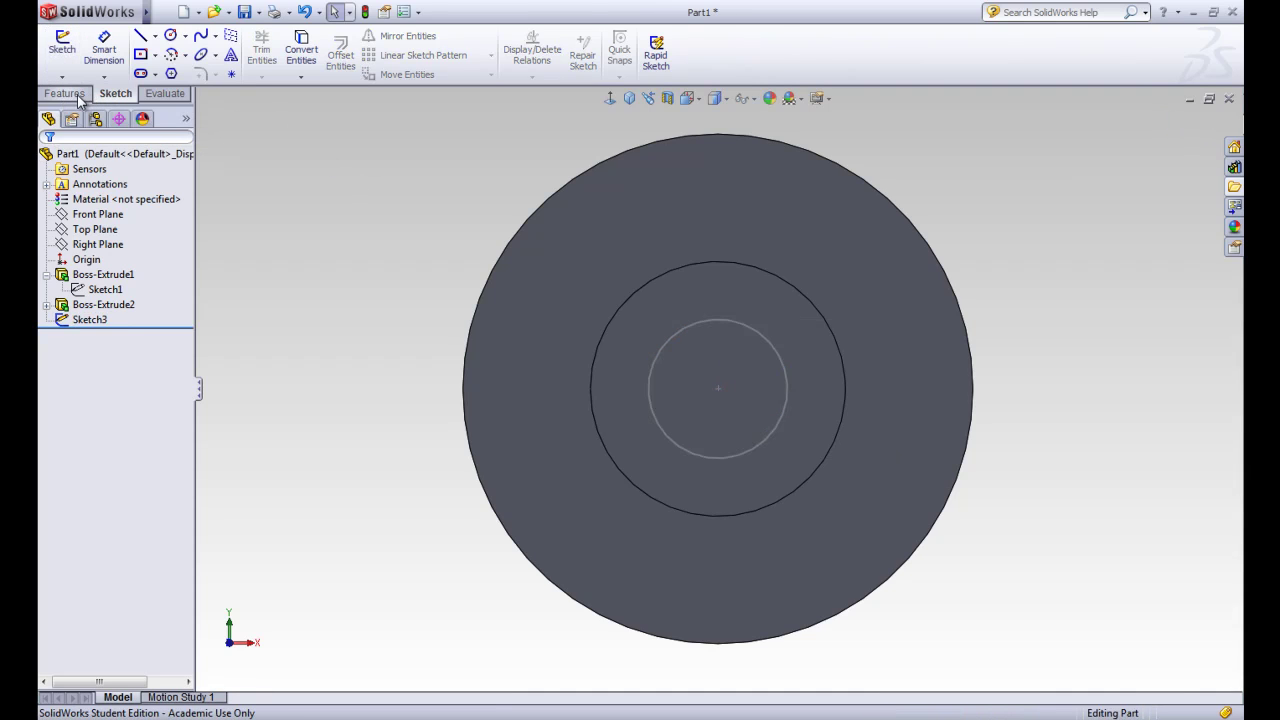
{"action": "left_click", "coordinate": [78, 96]}
{"action": "left_click", "coordinate": [104, 320]}
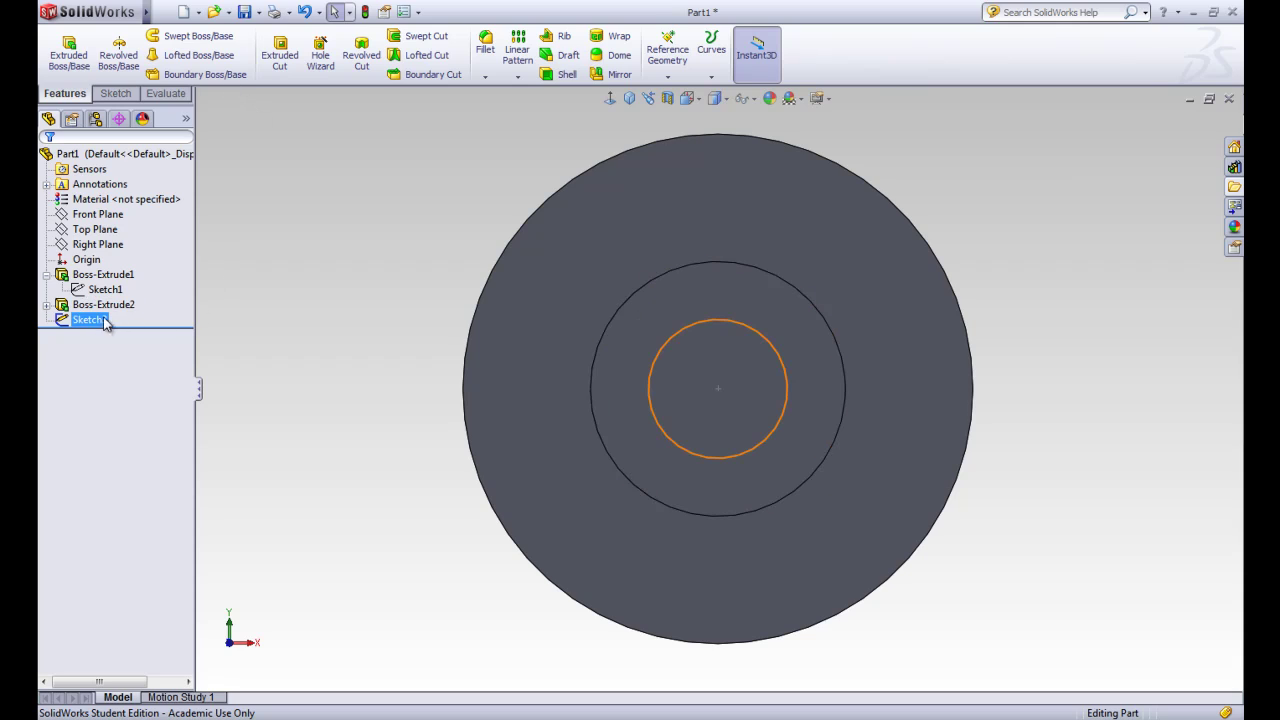
{"action": "left_click", "coordinate": [128, 372]}
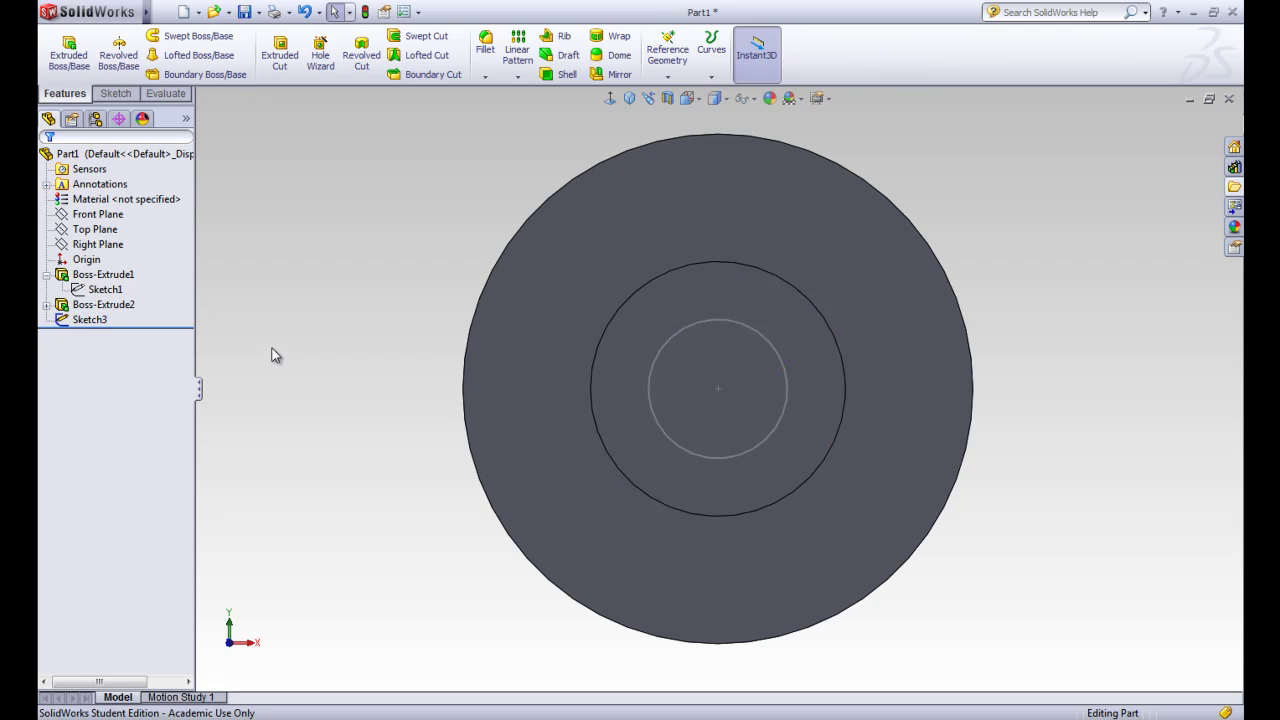
{"action": "left_click", "coordinate": [279, 68]}
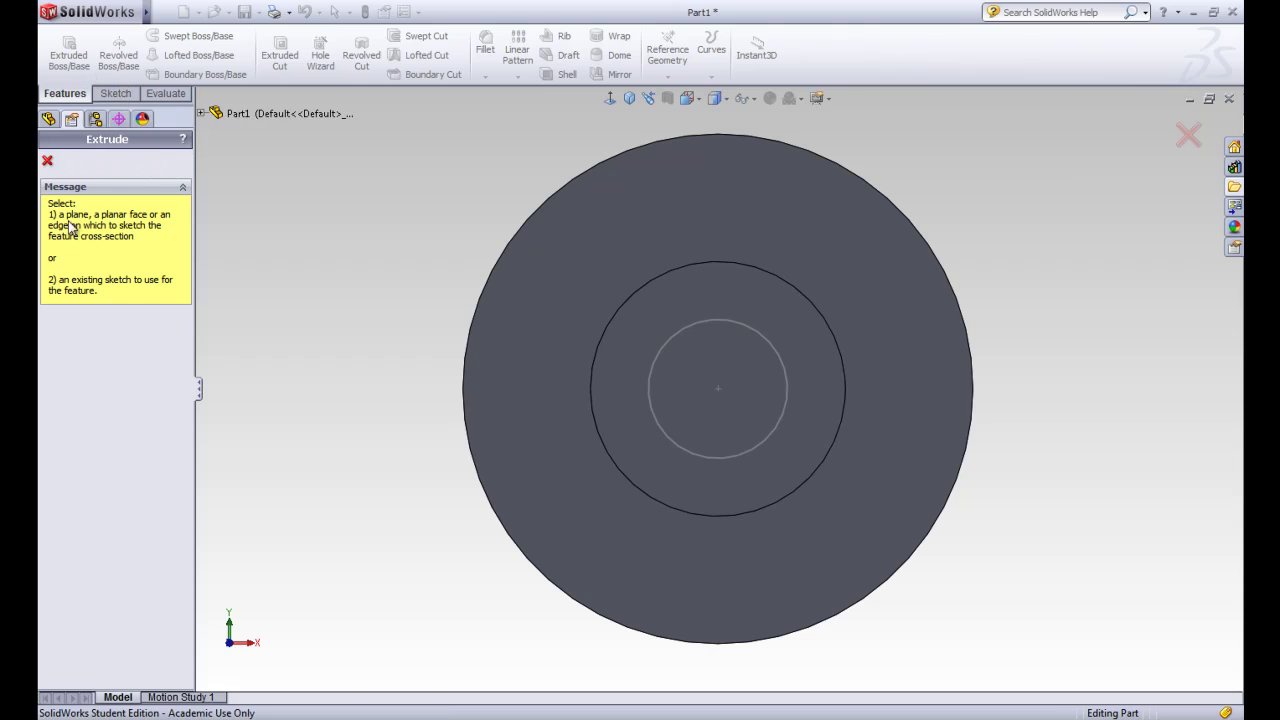
{"action": "left_click", "coordinate": [202, 115]}
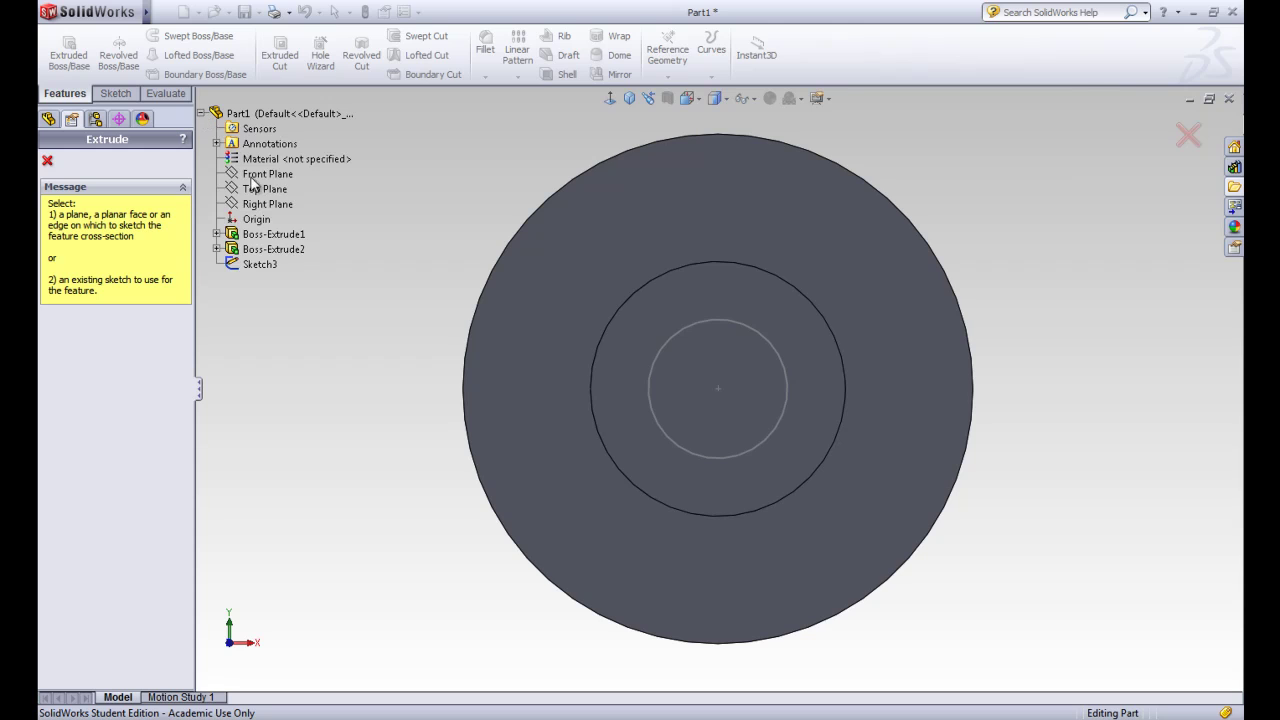
{"action": "left_click", "coordinate": [258, 263]}
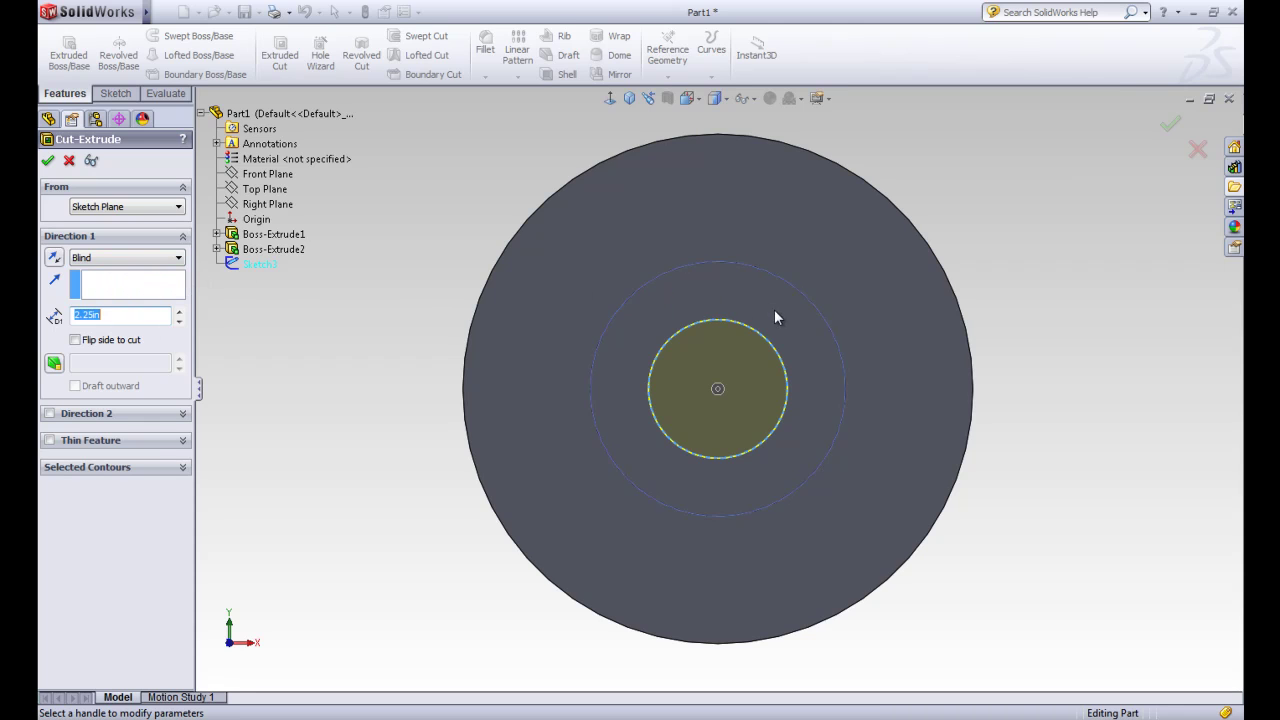
- Set the cut's end condition to Through All and accept Cut-Extrude1
{"action": "middle_click_drag", "start_coordinate": [742, 319], "coordinate": [700, 362]}
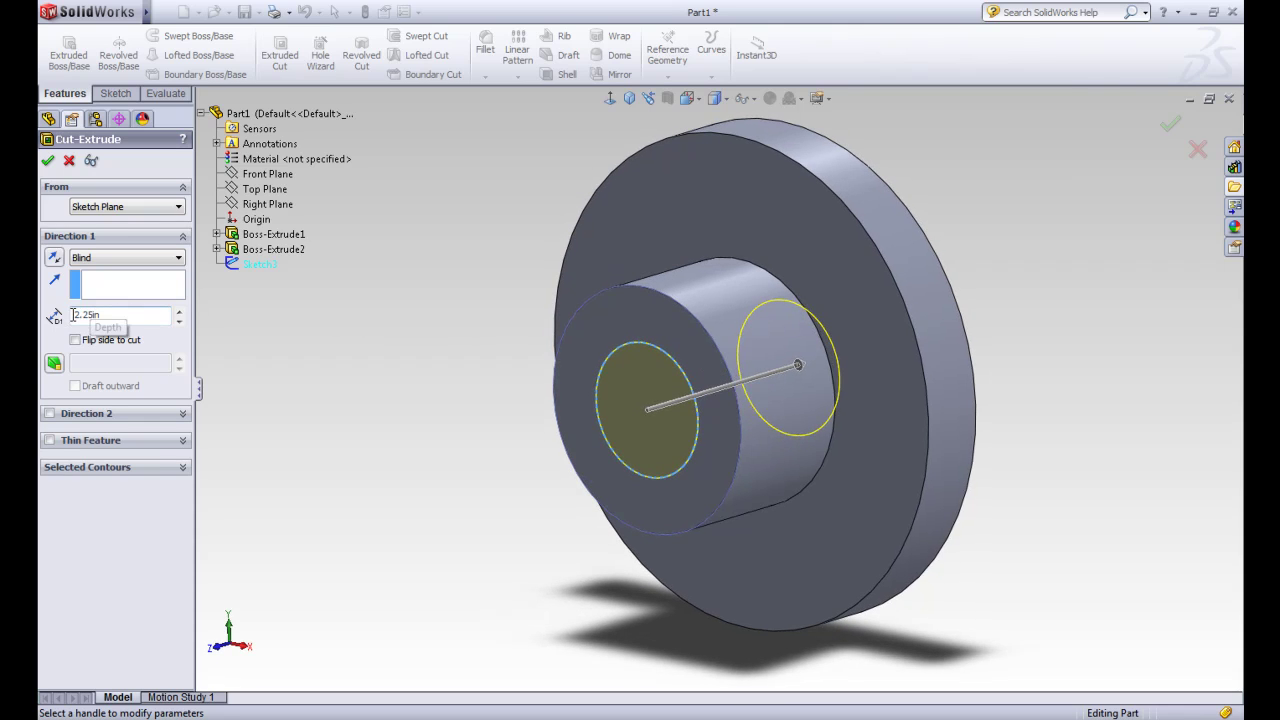
{"action": "left_click", "coordinate": [141, 258]}
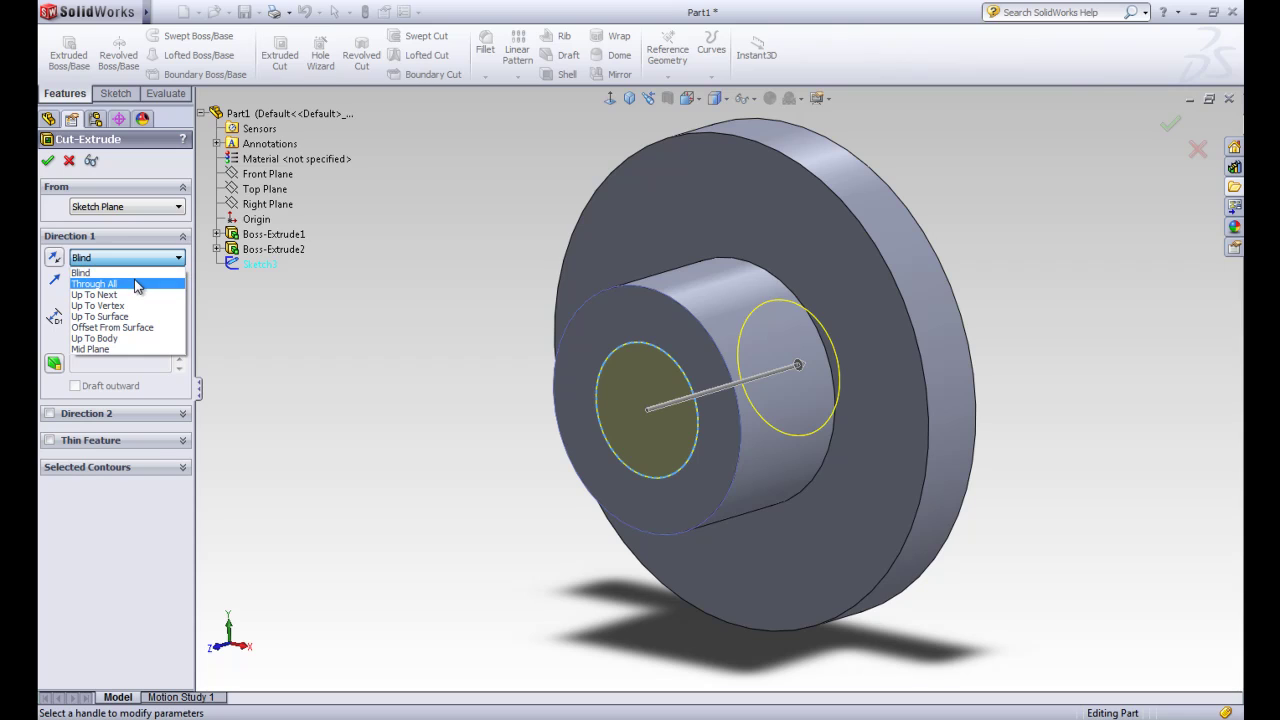
{"action": "left_click", "coordinate": [137, 285]}
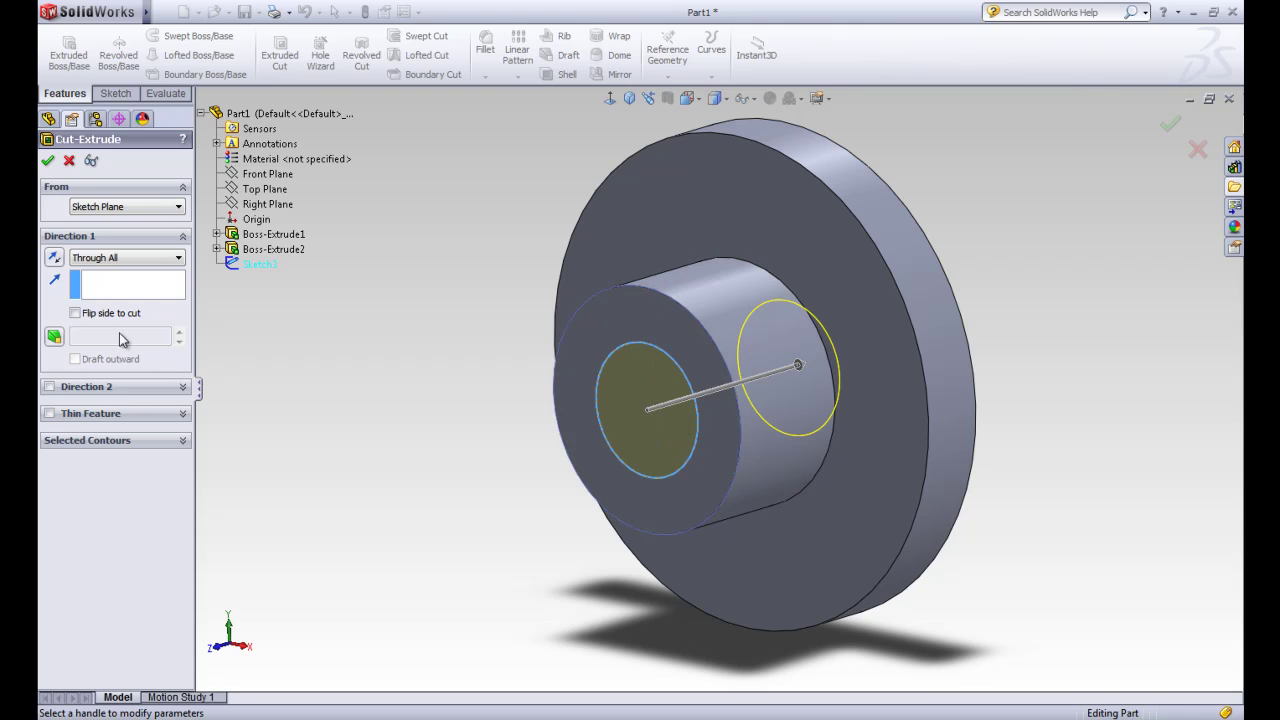
{"action": "left_click", "coordinate": [46, 161]}
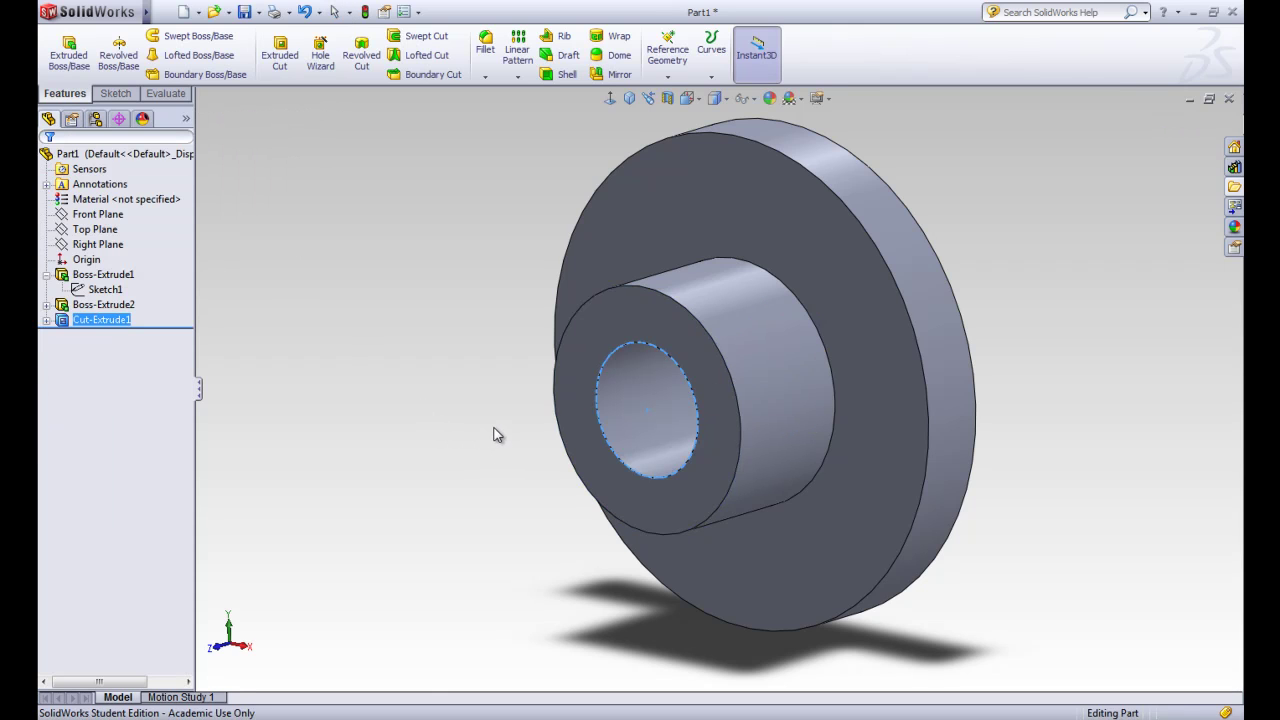
{"action": "middle_click_drag", "start_coordinate": [494, 434], "coordinate": [411, 369]}
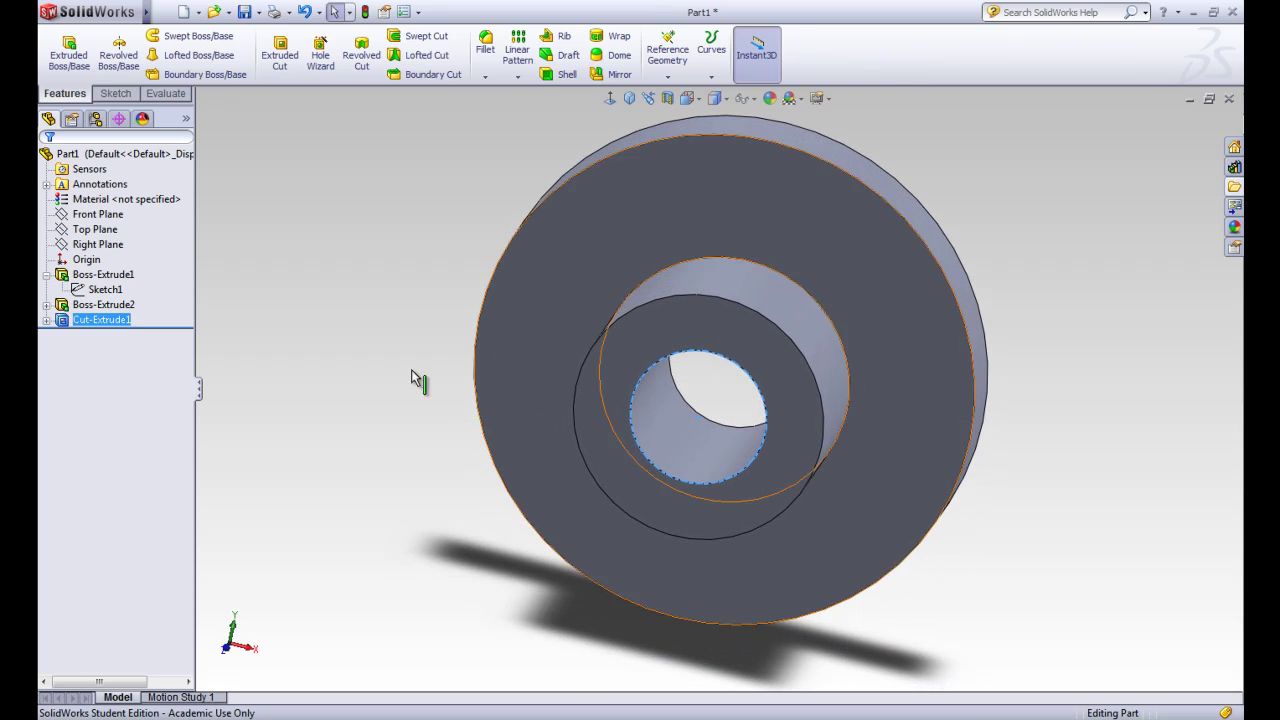
{"action": "left_click", "coordinate": [350, 270]}
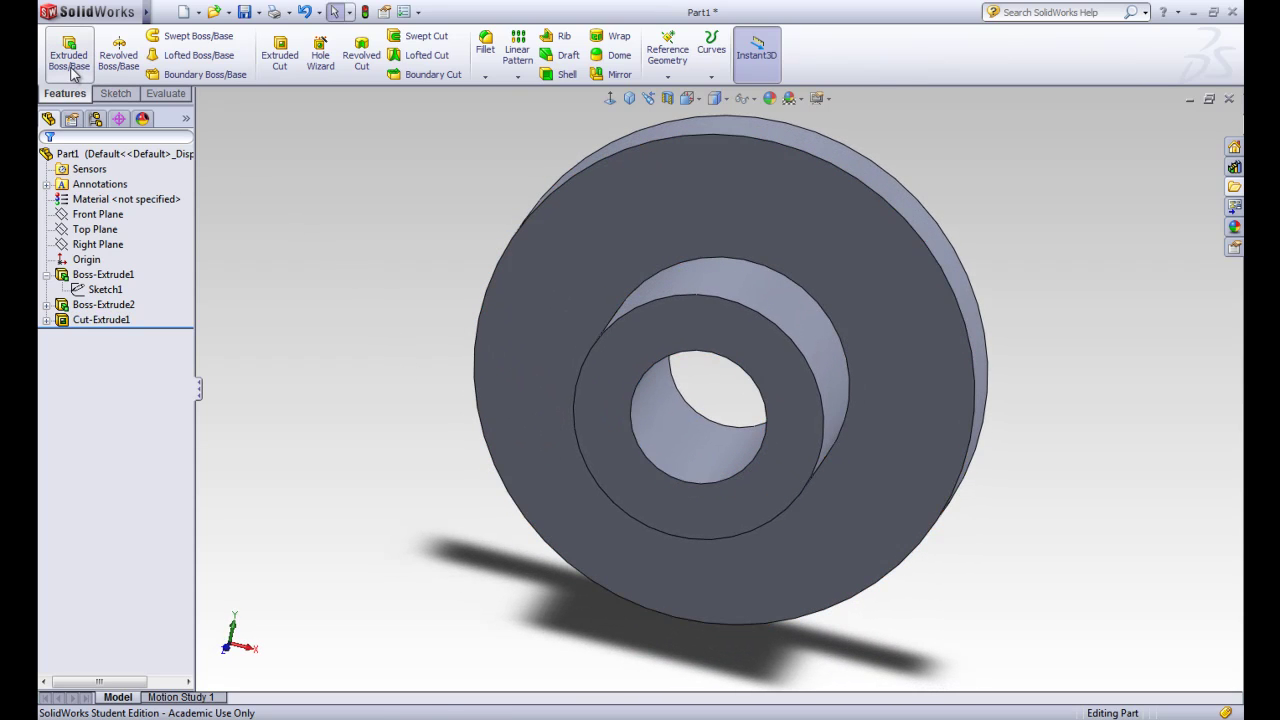